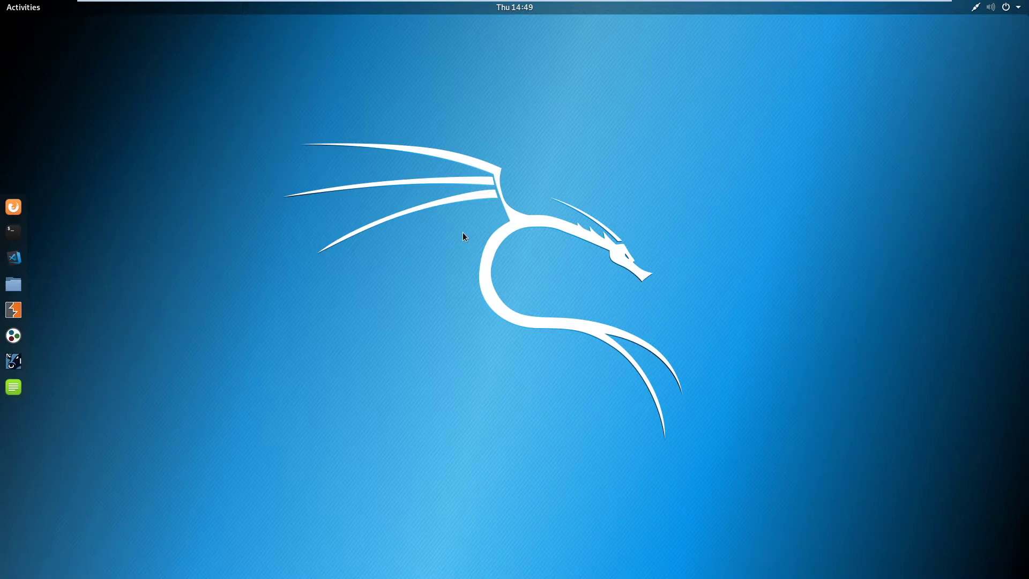
{"action": "left_click", "coordinate": [14, 207]}
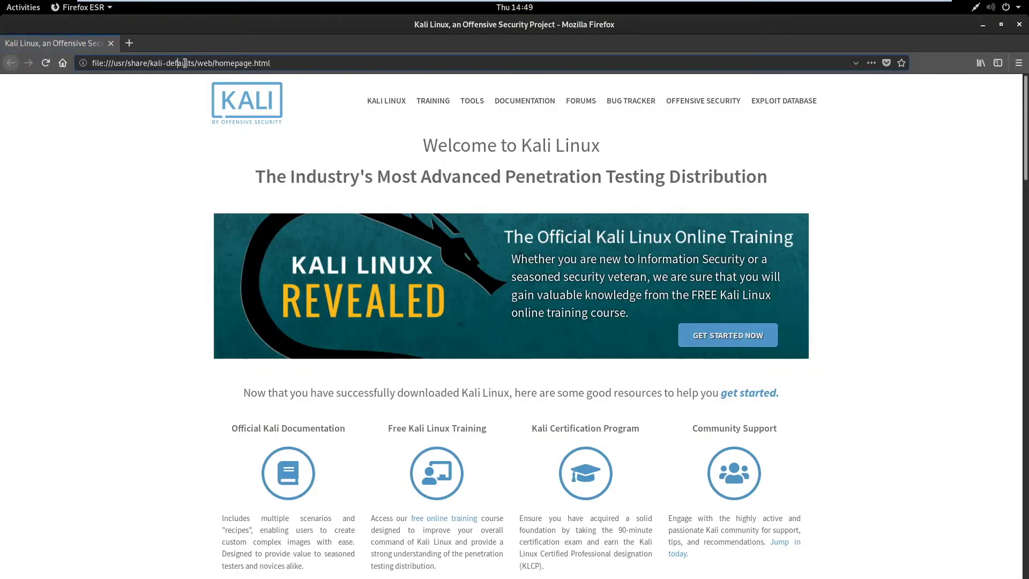
{"action": "left_click", "coordinate": [185, 63]}
{"action": "type", "text": "www.google.com"}
{"action": "key", "text": "Return"}
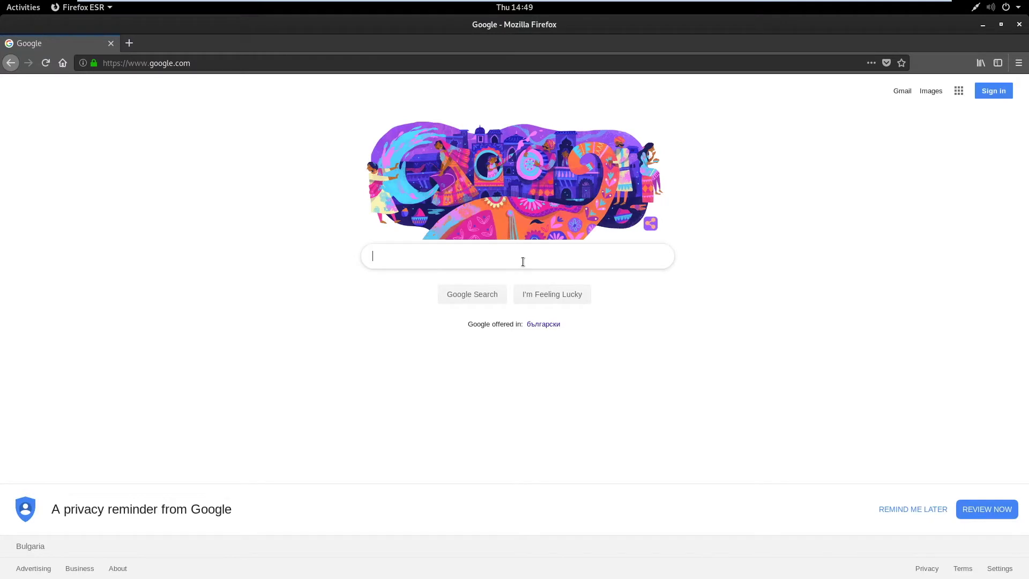
Step: Load duckduckgo.com in the same tab and dismiss the pop-up offering to add DuckDuckGo to Firefox
{"action": "left_click", "coordinate": [166, 63]}
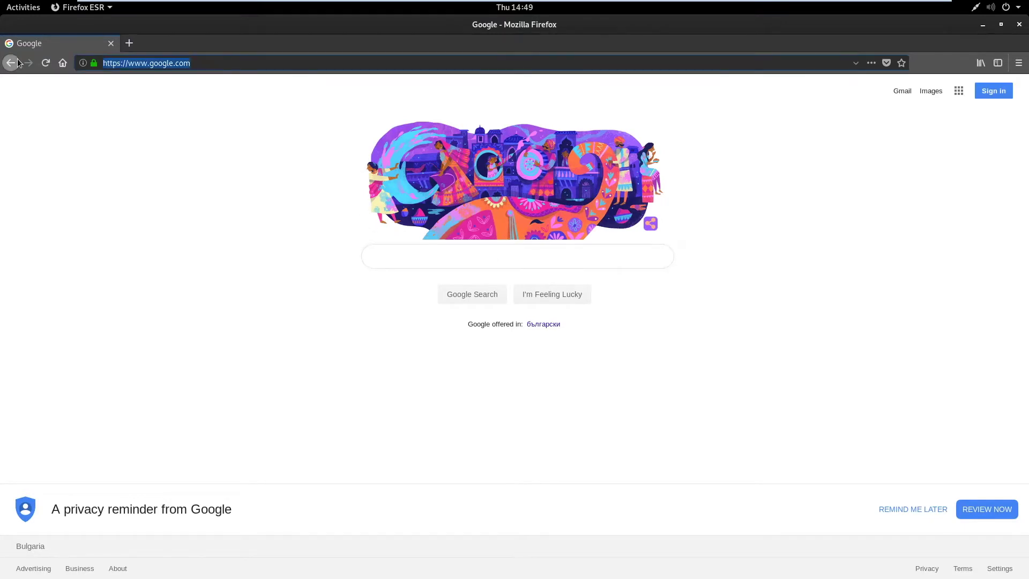
{"action": "type", "text": "duckduckgo.com"}
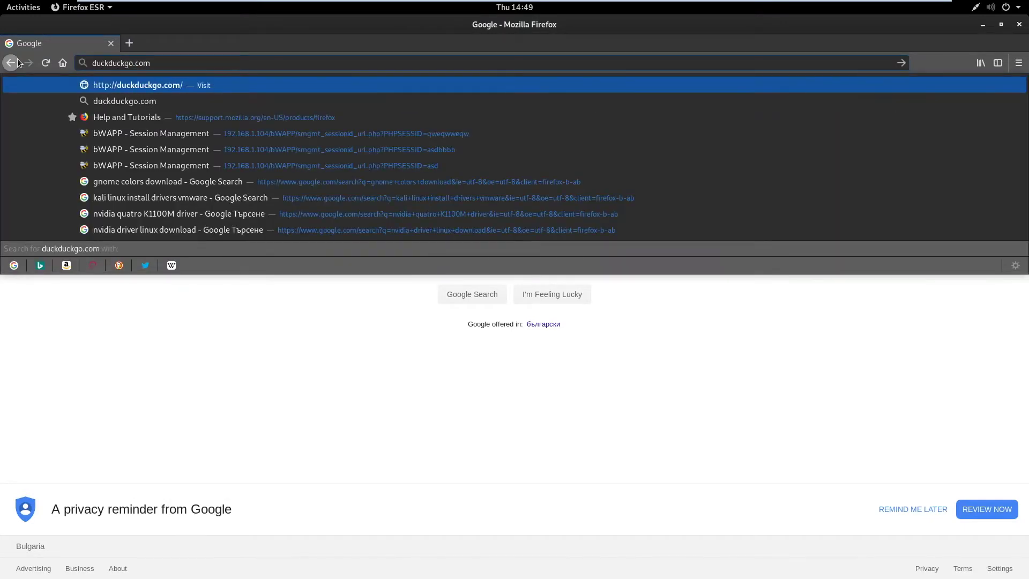
{"action": "key", "text": "Return"}
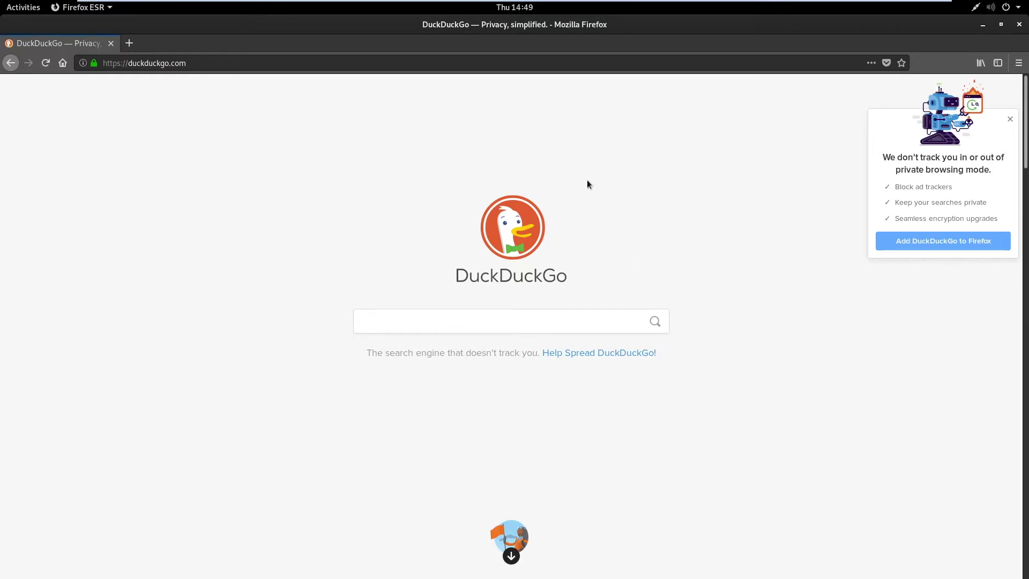
{"action": "left_click", "coordinate": [1011, 119]}
Step: Search the web for "bing search" and open the Bing website from the results
{"action": "left_click", "coordinate": [233, 65]}
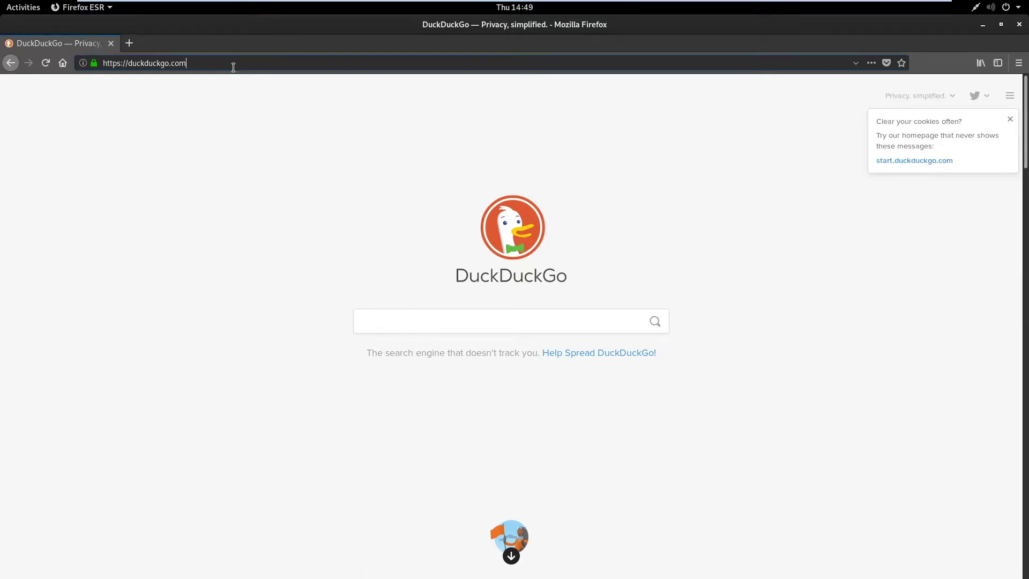
{"action": "key", "text": "ctrl+a"}
{"action": "type", "text": "thing search"}
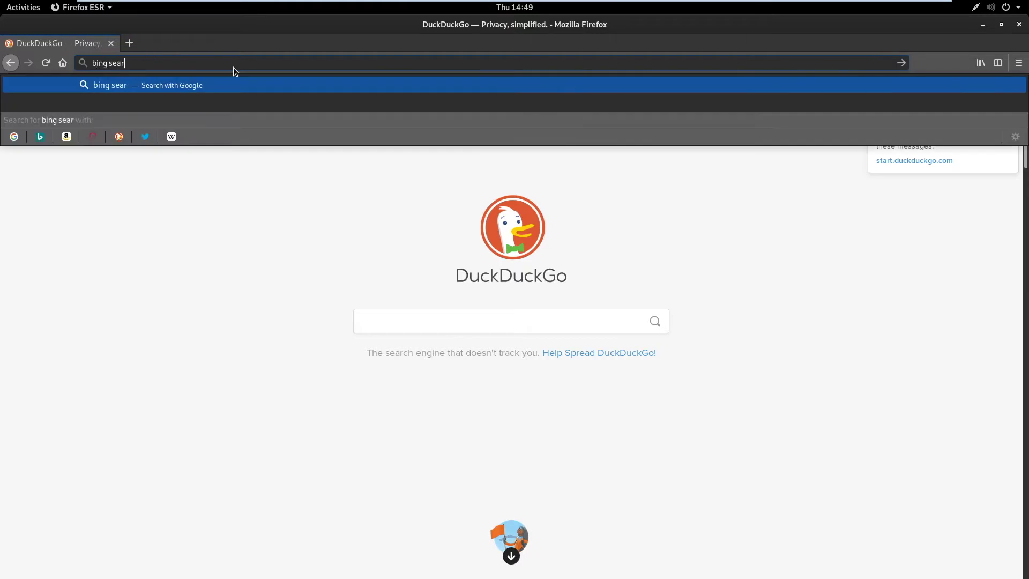
{"action": "key", "text": "Return"}
{"action": "left_click", "coordinate": [102, 257]}
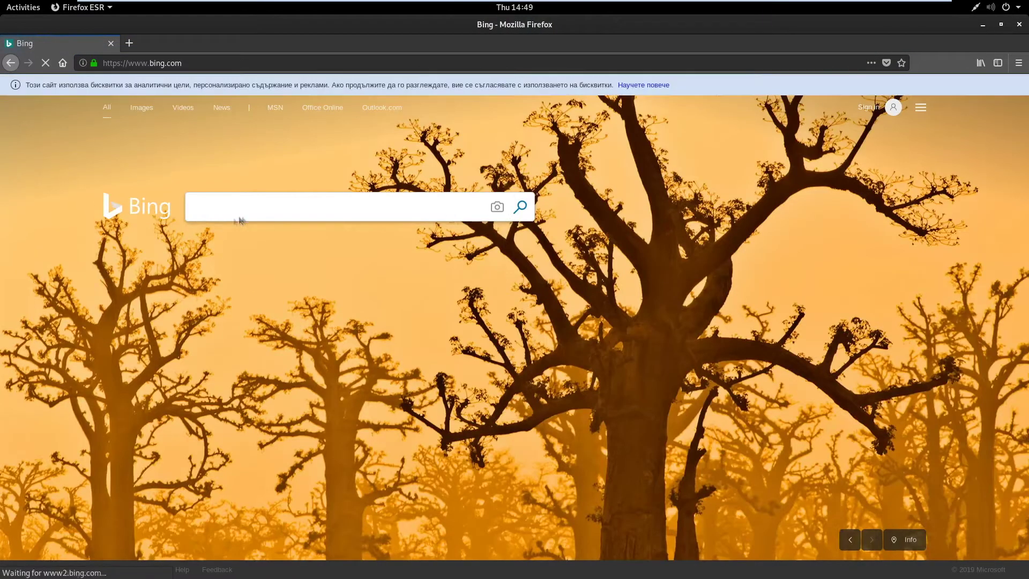
Step: Return to the Google results for "bing search" and clear the search query
{"action": "left_click", "coordinate": [16, 64]}
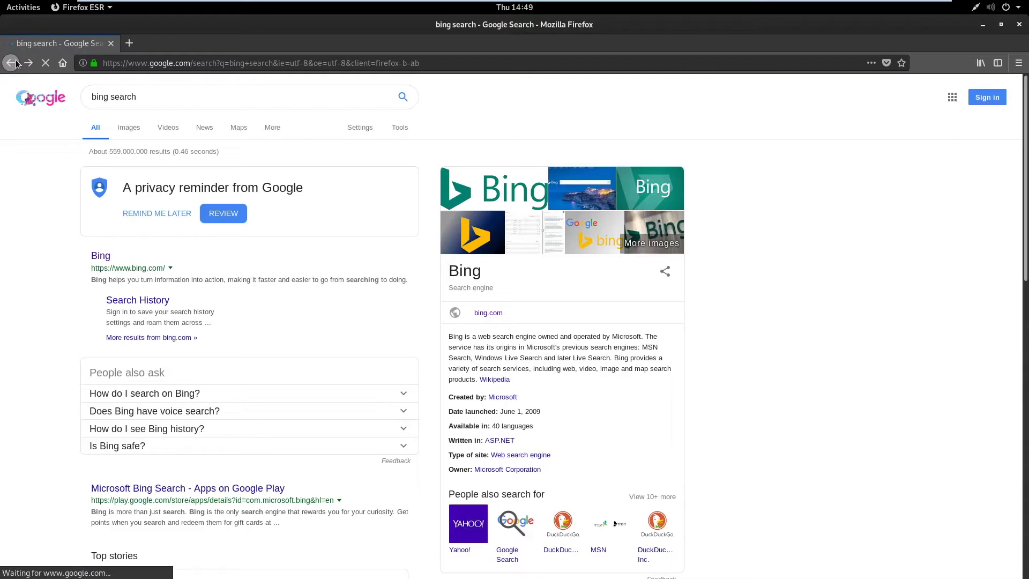
{"action": "left_click", "coordinate": [75, 101]}
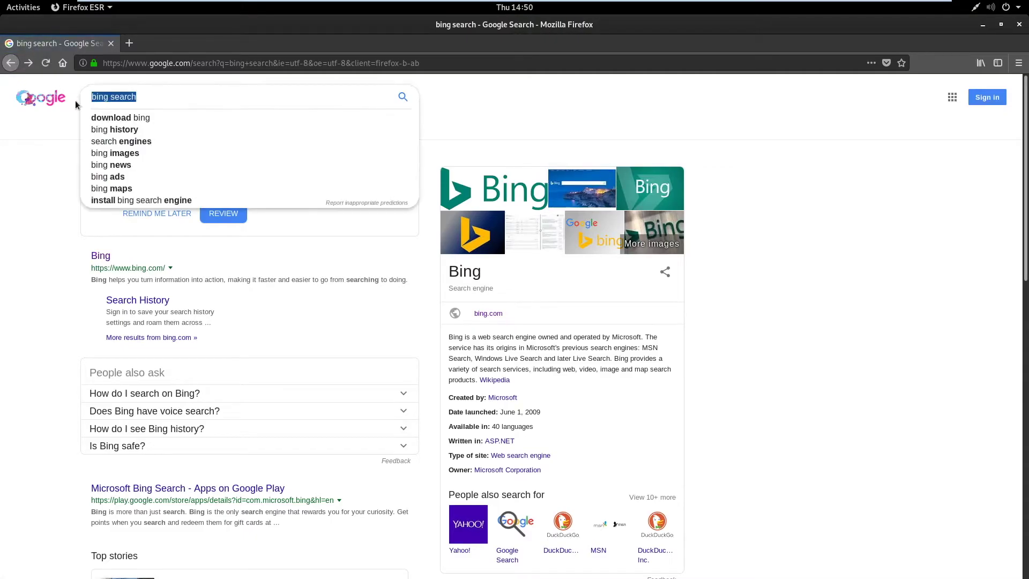
{"action": "key", "text": "BackSpace"}
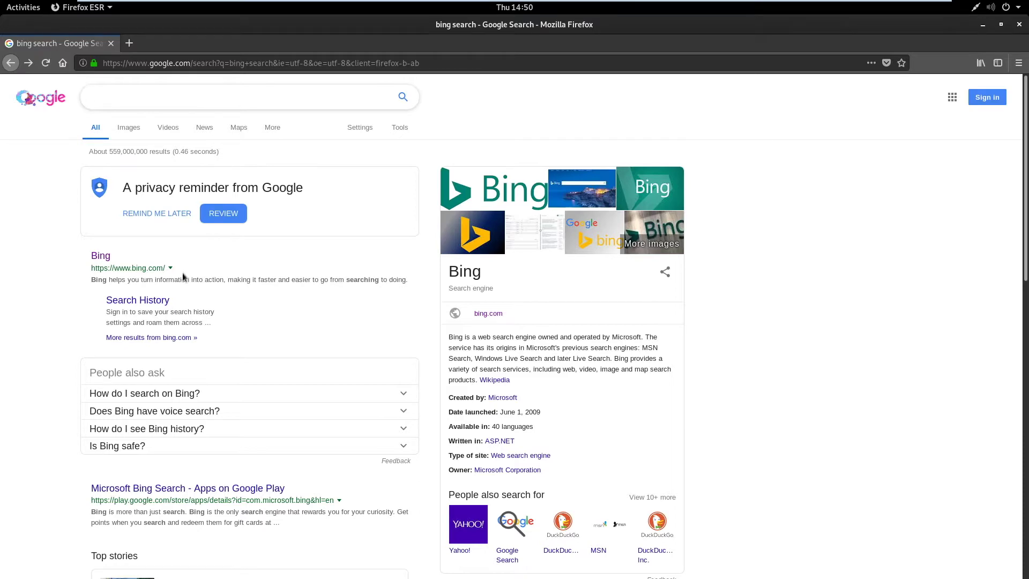
{"action": "left_click", "coordinate": [983, 25]}
{"action": "left_click_drag", "start_coordinate": [529, 272], "coordinate": [256, 95]}
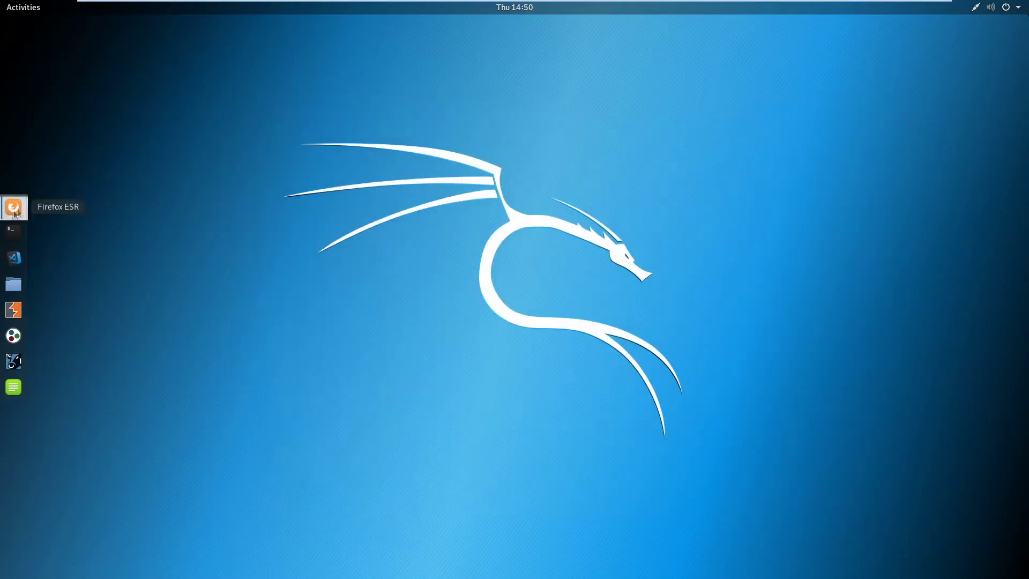
{"action": "left_click", "coordinate": [13, 209]}
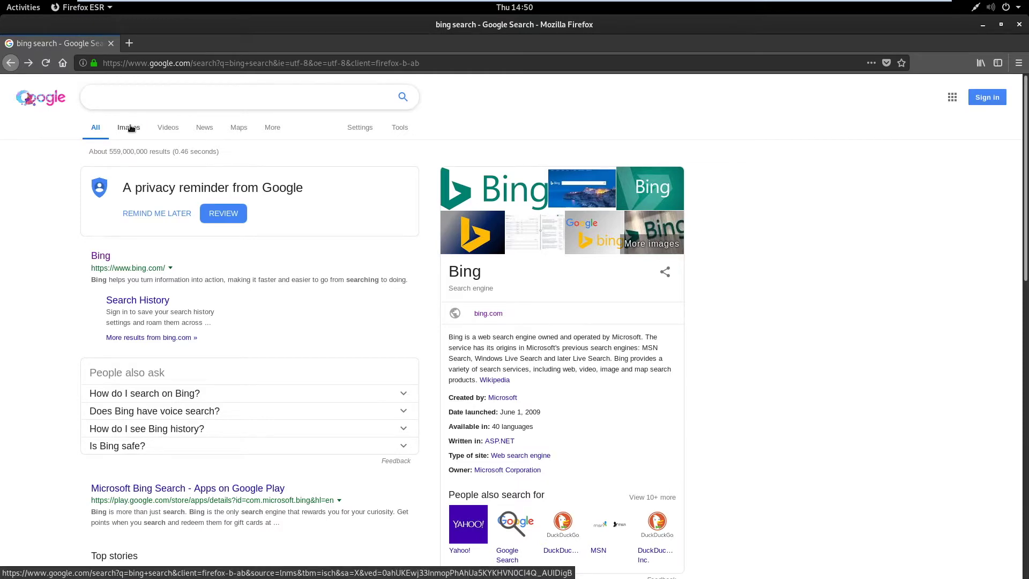
Step: Search Google for "inforcecyber" and look through the whole first page of results
{"action": "type", "text": "inforcecyber"}
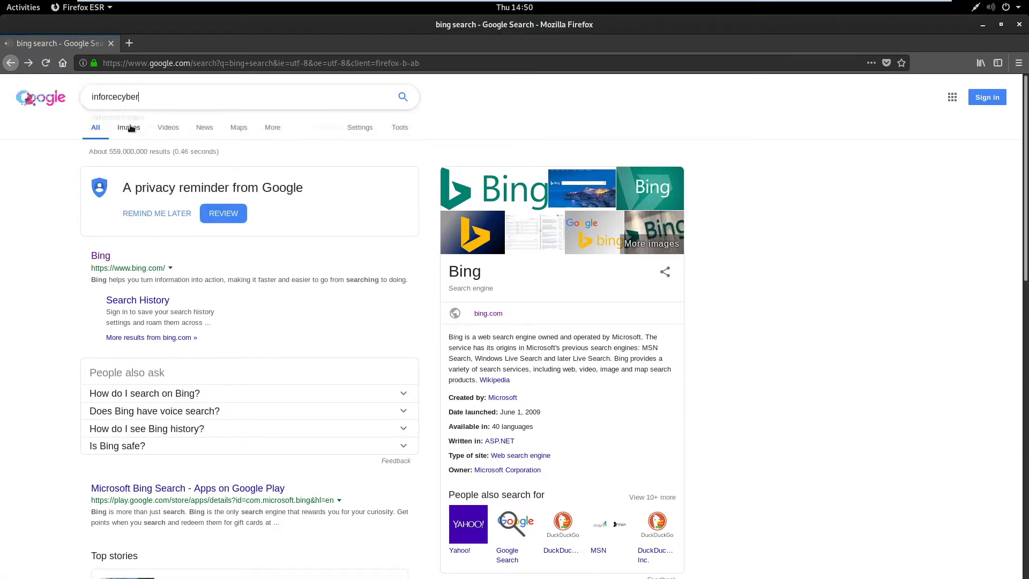
{"action": "key", "text": "Return"}
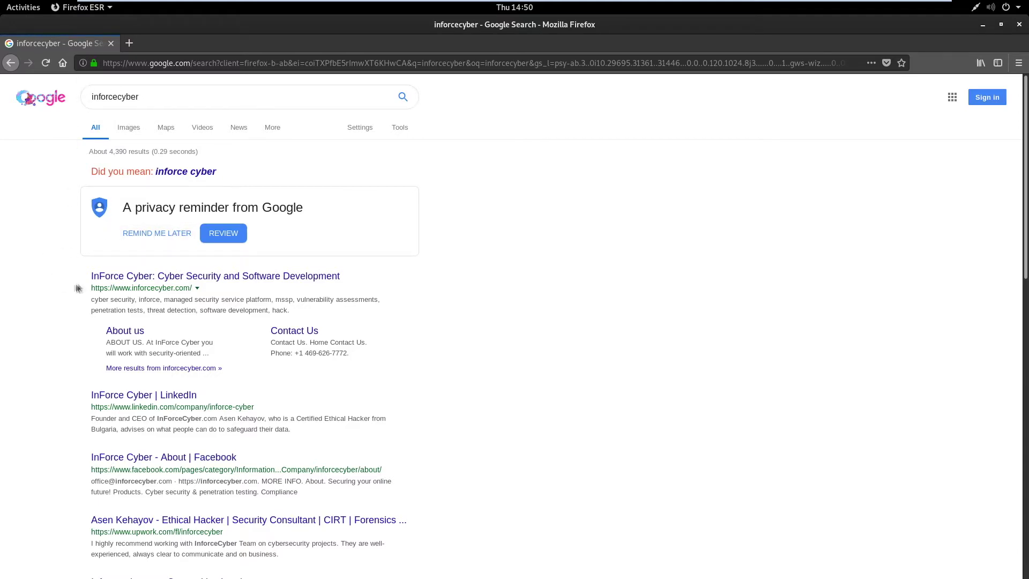
{"action": "scroll", "coordinate": [85, 284], "scroll_direction": "down", "scroll_amount": 1}
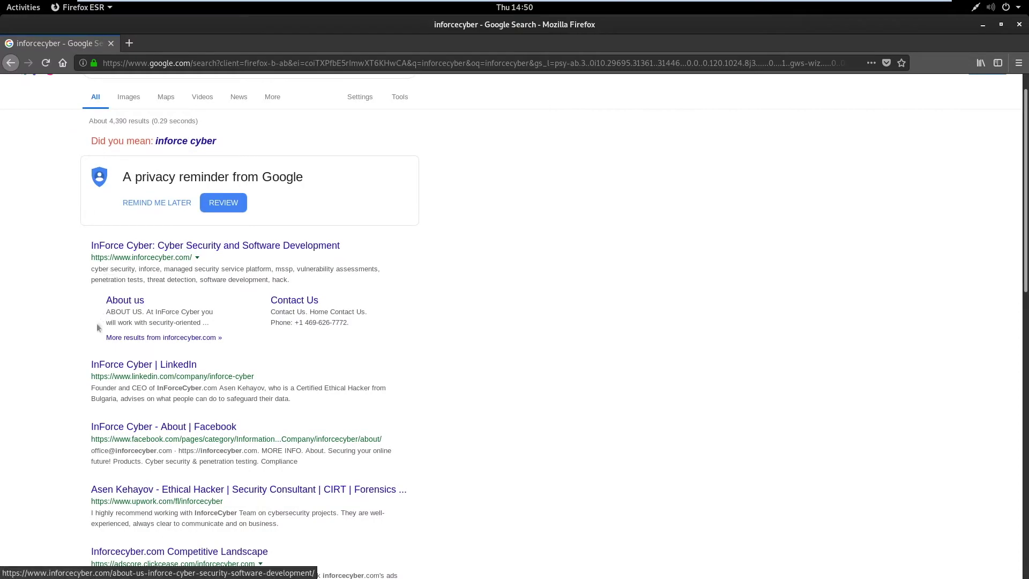
{"action": "scroll", "coordinate": [77, 355], "scroll_direction": "down", "scroll_amount": 1}
{"action": "scroll", "coordinate": [77, 355], "scroll_direction": "down", "scroll_amount": 2}
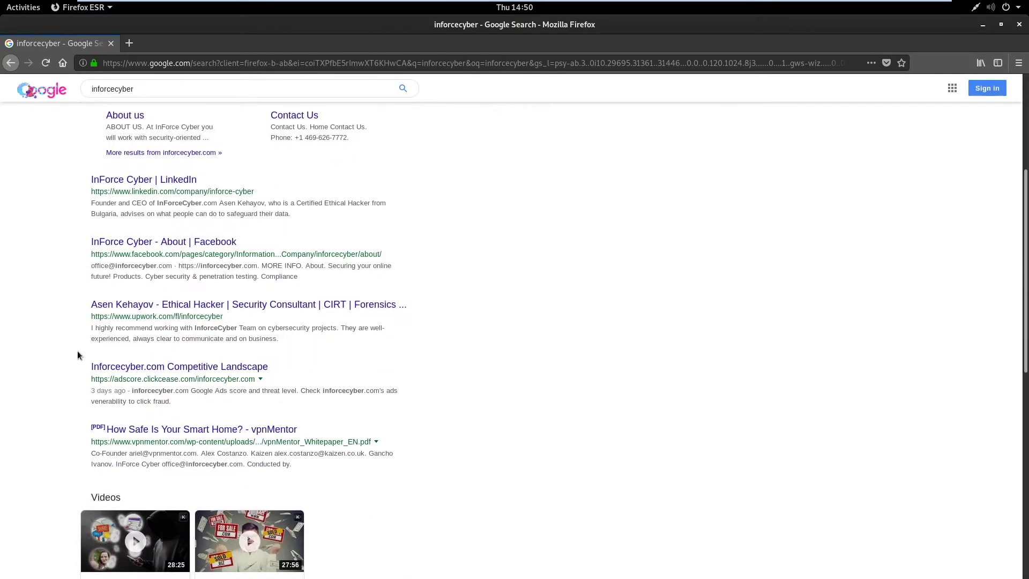
{"action": "scroll", "coordinate": [78, 355], "scroll_direction": "down", "scroll_amount": 2}
{"action": "scroll", "coordinate": [77, 355], "scroll_direction": "down", "scroll_amount": 5}
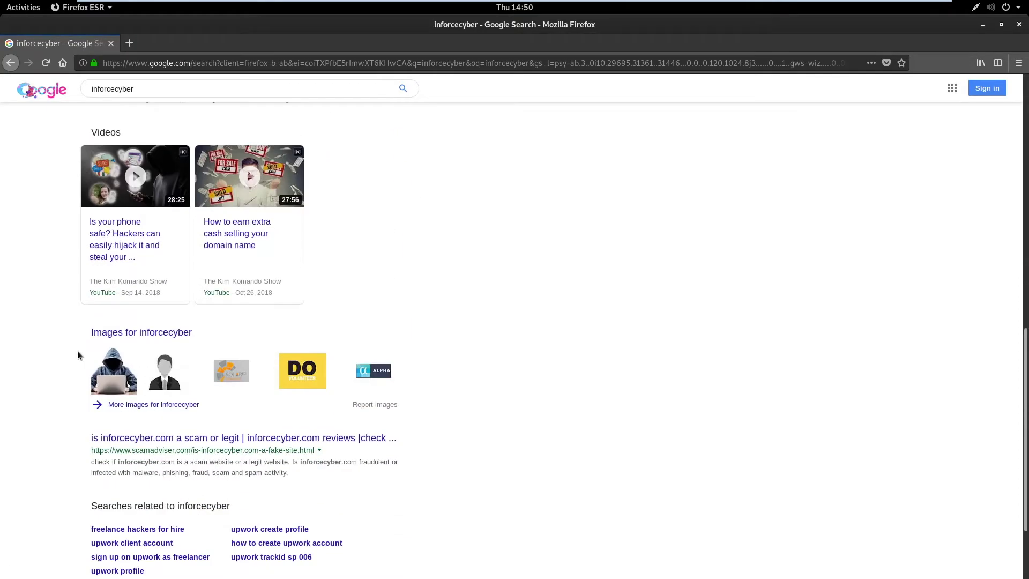
{"action": "scroll", "coordinate": [72, 358], "scroll_direction": "up", "scroll_amount": 15}
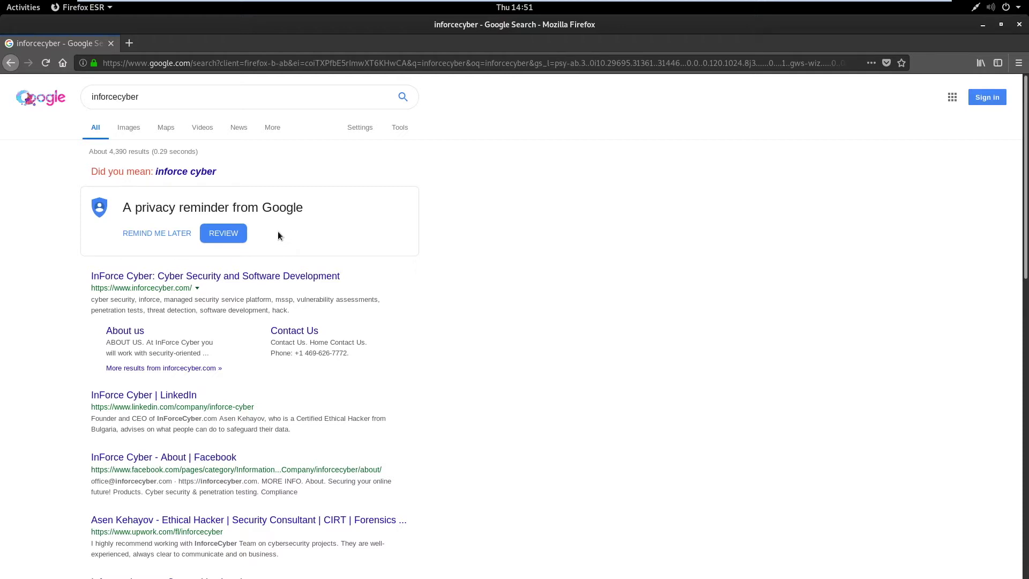
Step: Replace the Google query with "wheather", run the search and accept the suggested spelling "weather"
{"action": "double_click", "coordinate": [154, 91]}
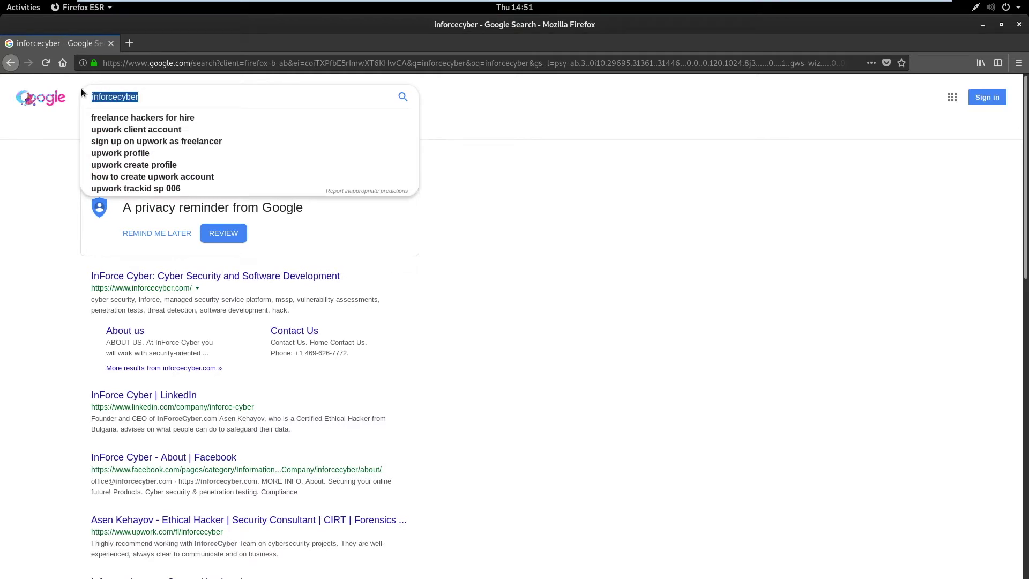
{"action": "type", "text": "wheat"}
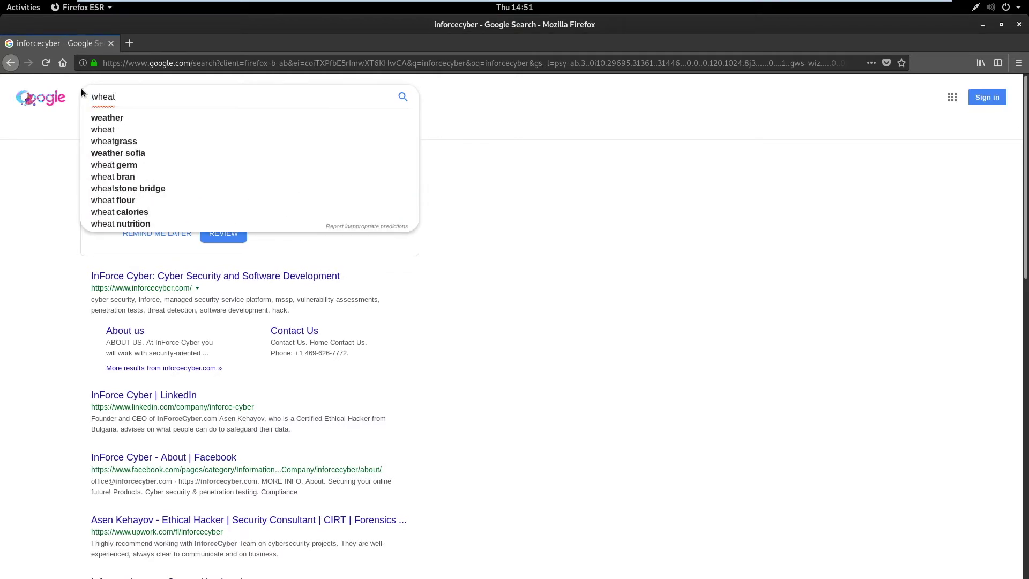
{"action": "type", "text": "her"}
{"action": "key", "text": "Return"}
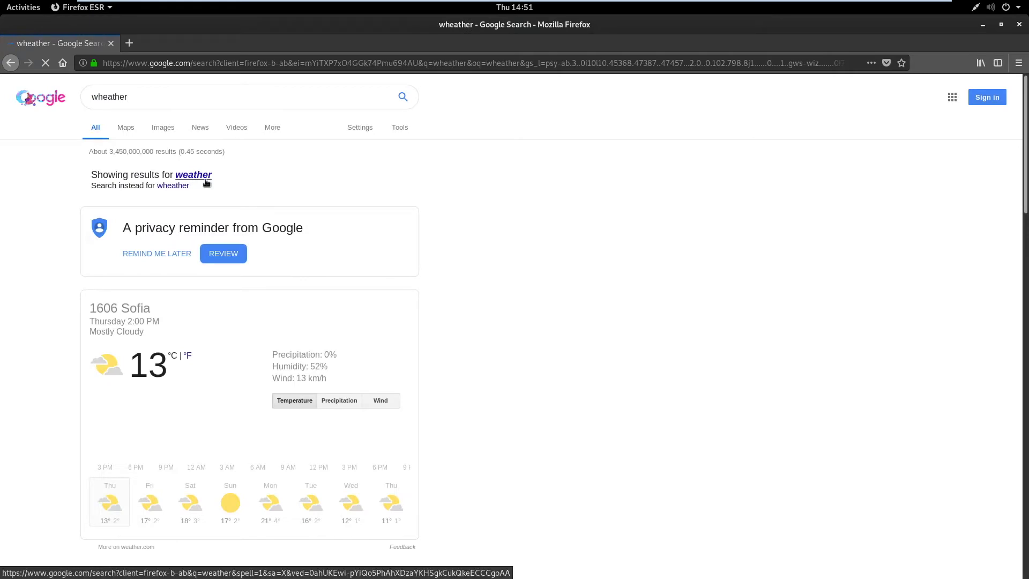
{"action": "left_click", "coordinate": [199, 177]}
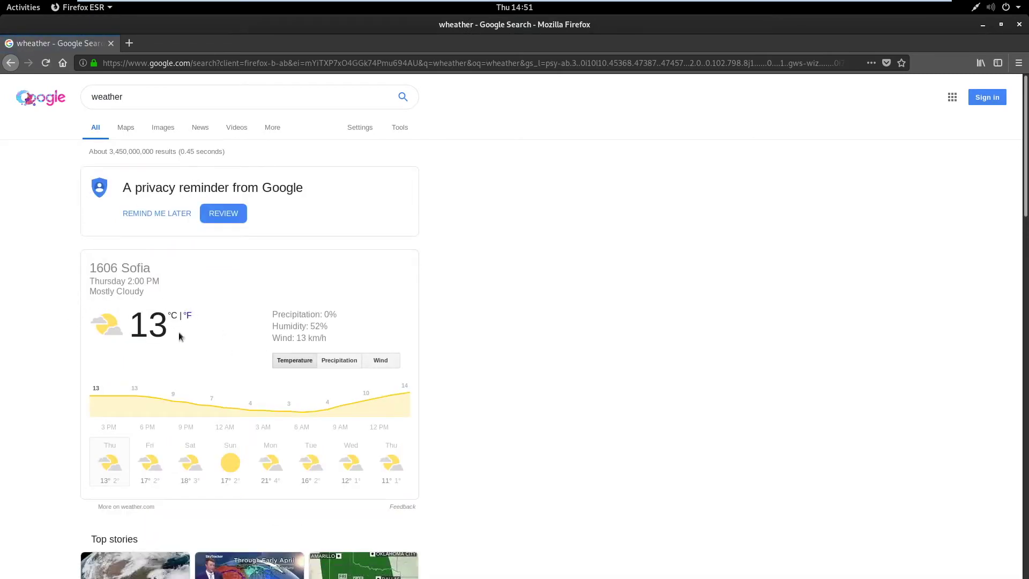
Step: Examine the weather results page, comparing the local forecast card, the top stories and the listed weather sites
{"action": "scroll", "coordinate": [101, 305], "scroll_direction": "down", "scroll_amount": 3}
{"action": "scroll", "coordinate": [101, 304], "scroll_direction": "down", "scroll_amount": 10}
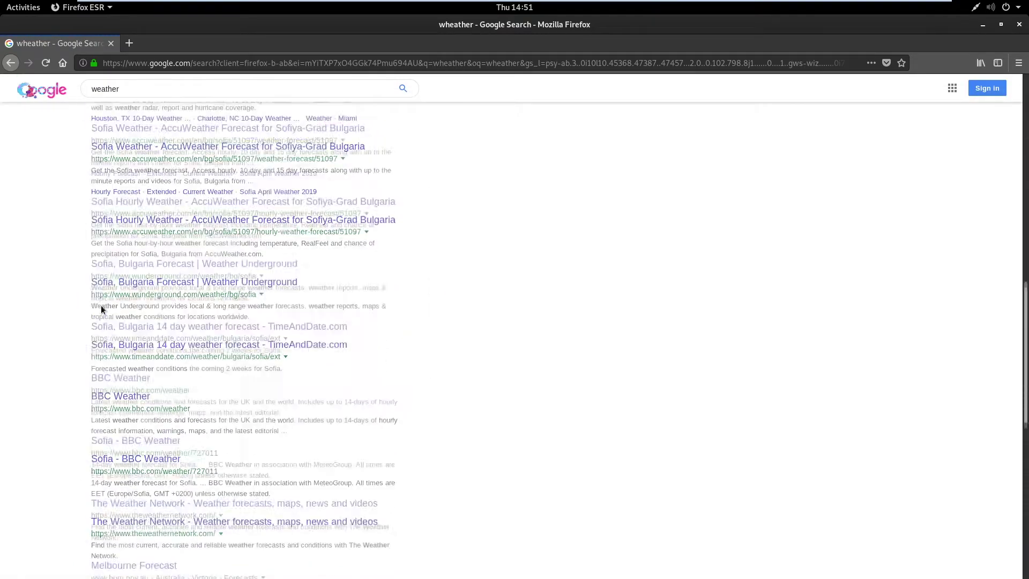
{"action": "scroll", "coordinate": [100, 305], "scroll_direction": "up", "scroll_amount": 13}
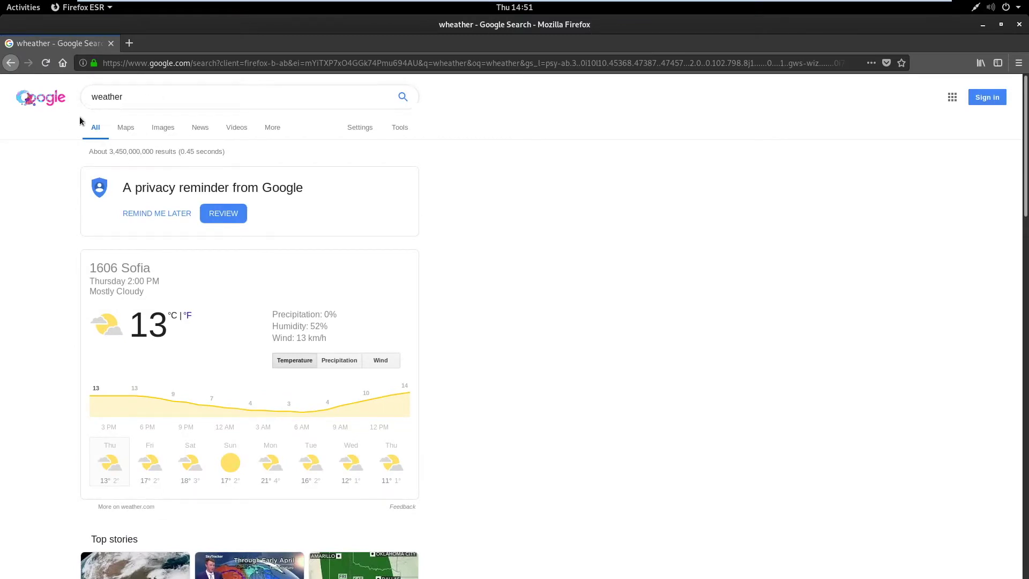
{"action": "scroll", "coordinate": [134, 279], "scroll_direction": "down", "scroll_amount": 4}
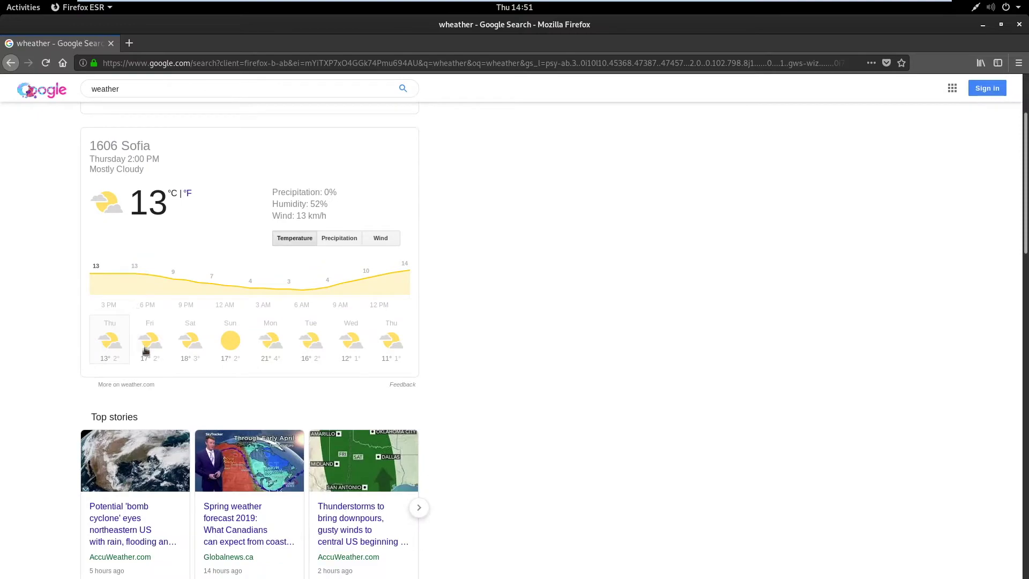
{"action": "scroll", "coordinate": [145, 351], "scroll_direction": "down", "scroll_amount": 6}
{"action": "scroll", "coordinate": [151, 440], "scroll_direction": "down", "scroll_amount": 2}
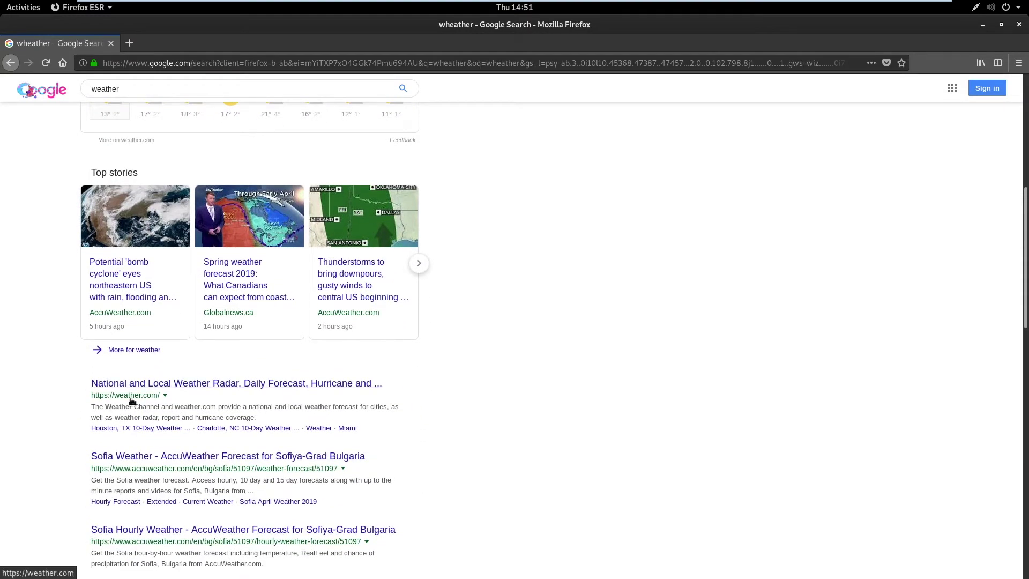
{"action": "scroll", "coordinate": [133, 401], "scroll_direction": "down", "scroll_amount": 5}
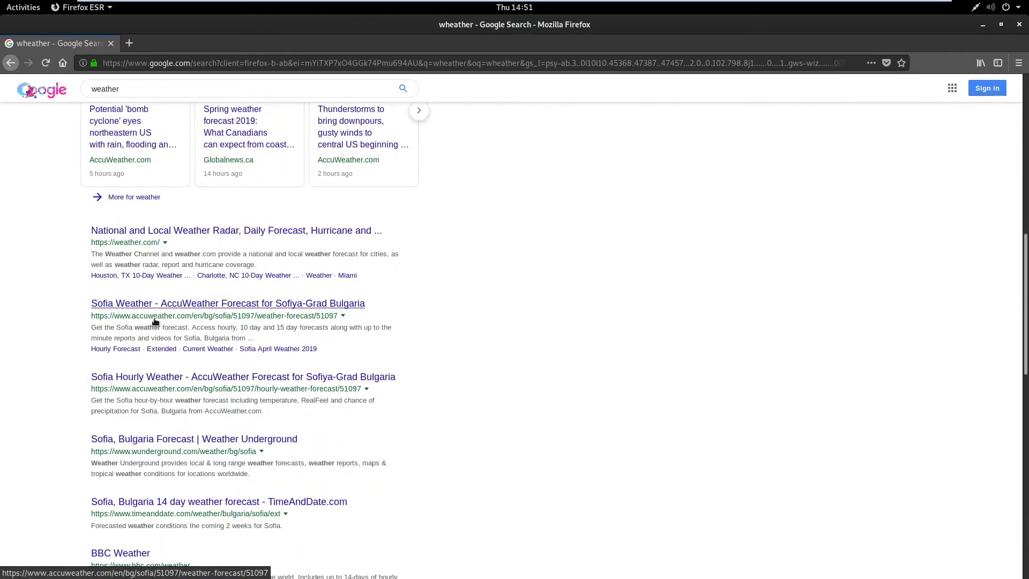
{"action": "scroll", "coordinate": [28, 384], "scroll_direction": "up", "scroll_amount": 10}
{"action": "scroll", "coordinate": [28, 384], "scroll_direction": "up", "scroll_amount": 4}
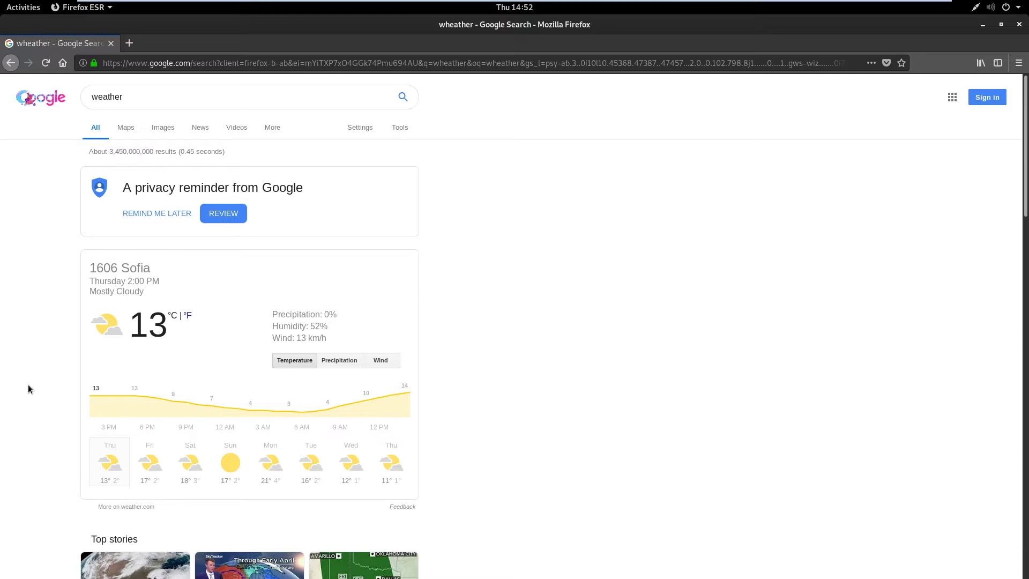
{"action": "scroll", "coordinate": [63, 391], "scroll_direction": "down", "scroll_amount": 1}
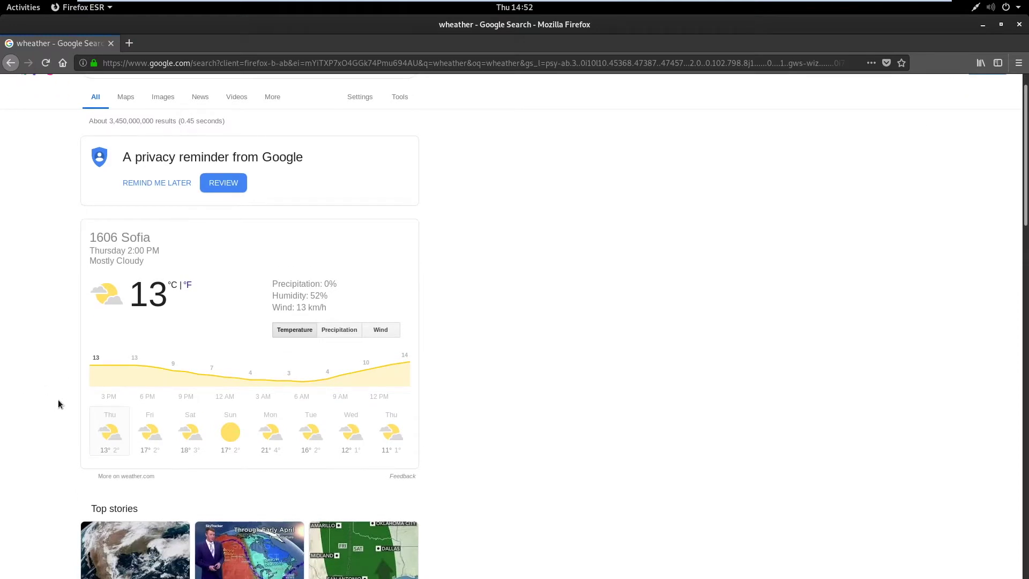
{"action": "scroll", "coordinate": [53, 425], "scroll_direction": "down", "scroll_amount": 6}
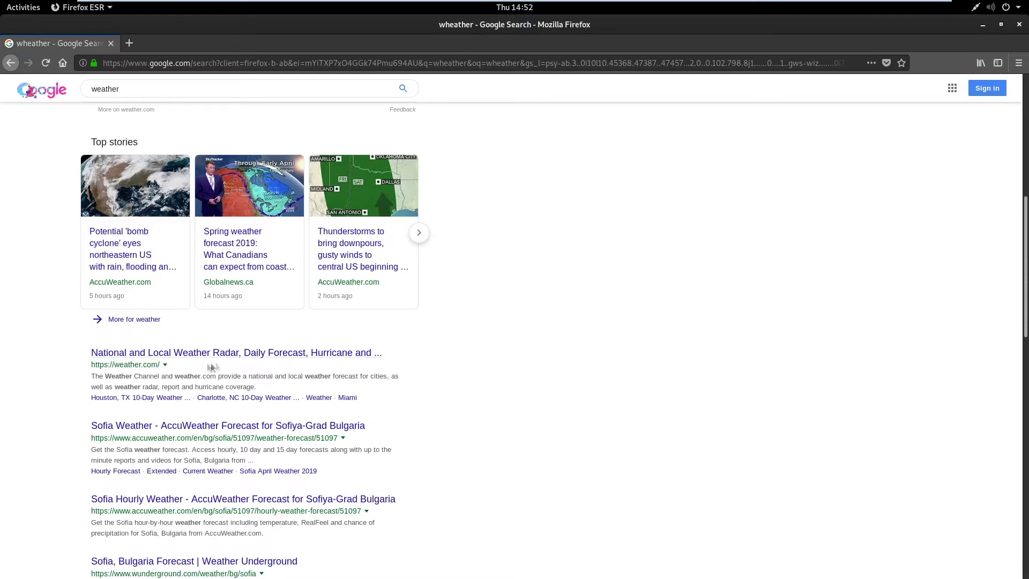
{"action": "scroll", "coordinate": [196, 360], "scroll_direction": "down", "scroll_amount": 3}
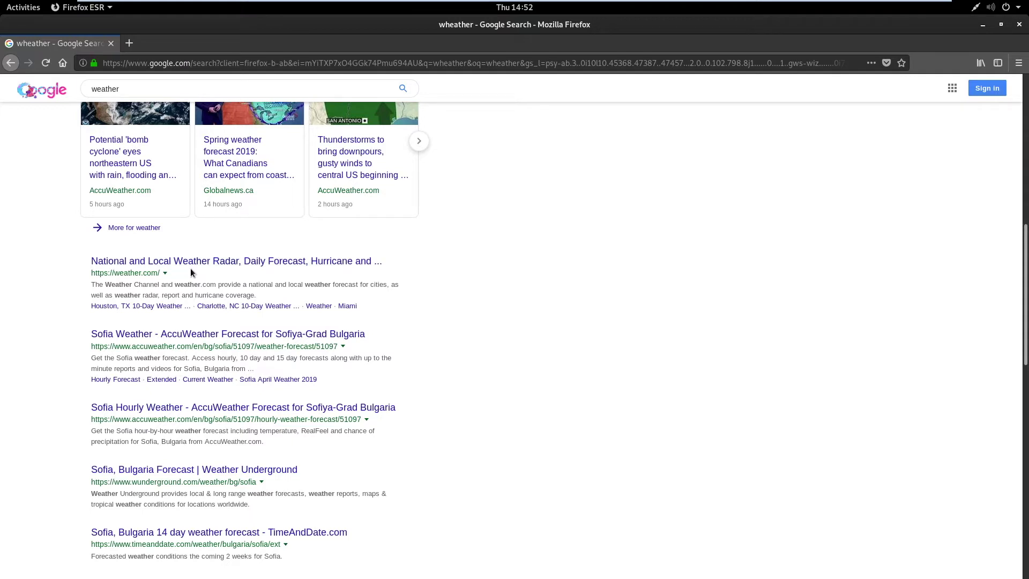
{"action": "scroll", "coordinate": [240, 333], "scroll_direction": "up", "scroll_amount": 10}
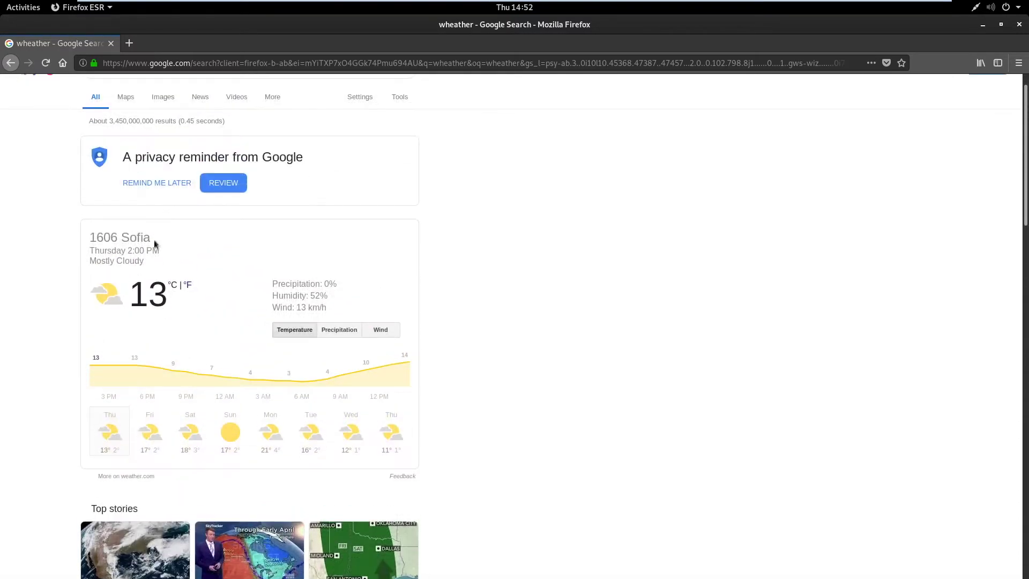
{"action": "scroll", "coordinate": [160, 241], "scroll_direction": "down", "scroll_amount": 6}
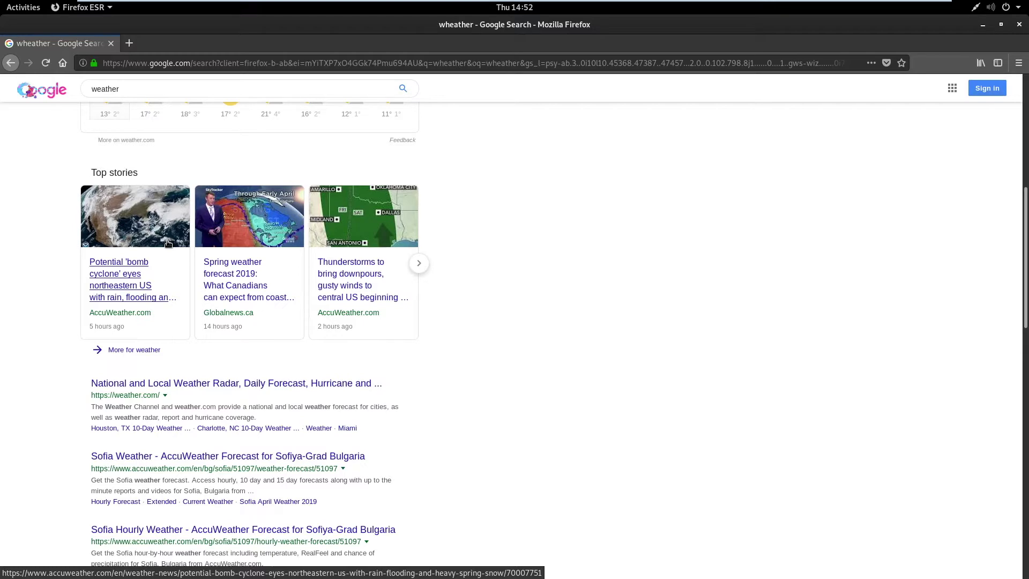
Step: Open bing.com in a new tab and search it for "weather"
{"action": "left_click", "coordinate": [129, 43]}
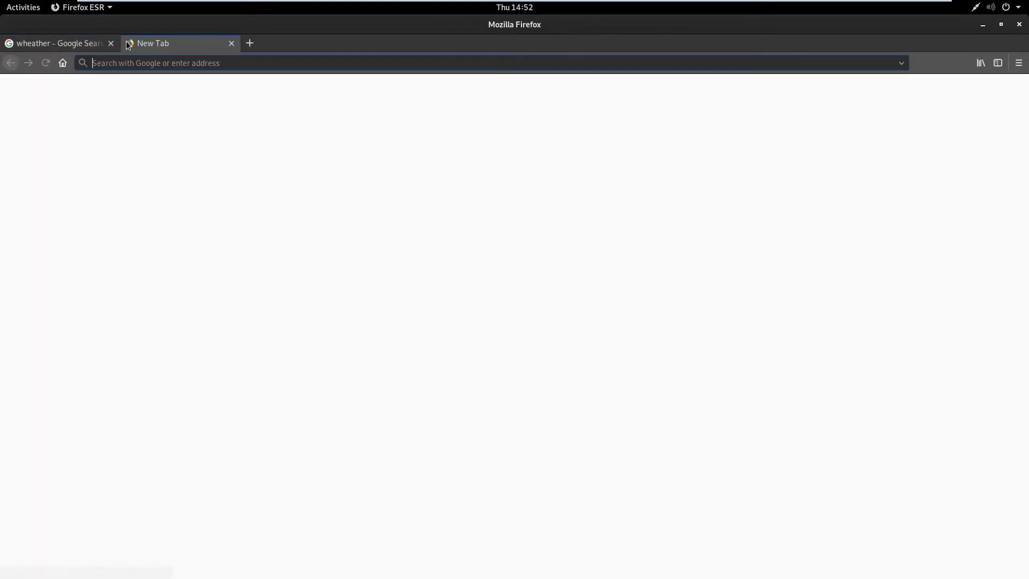
{"action": "type", "text": "bing.com"}
{"action": "key", "text": "Return"}
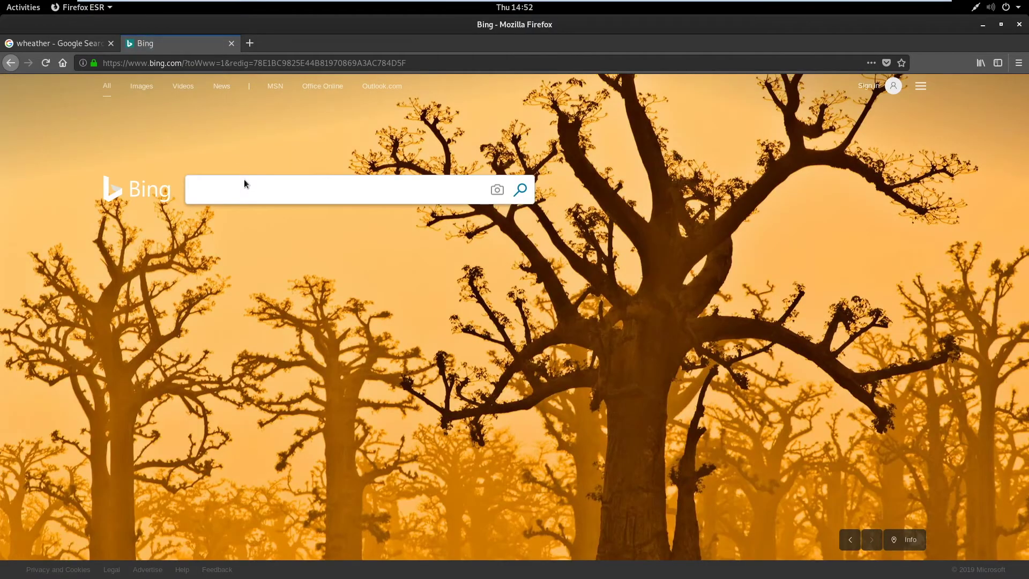
{"action": "left_click", "coordinate": [244, 182]}
{"action": "type", "text": "weather"}
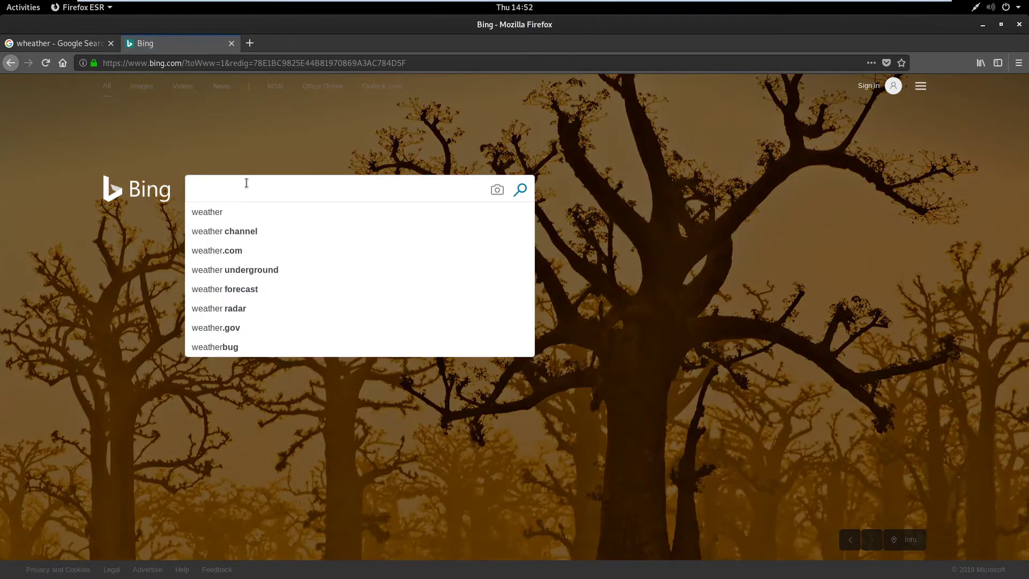
{"action": "key", "text": "Return"}
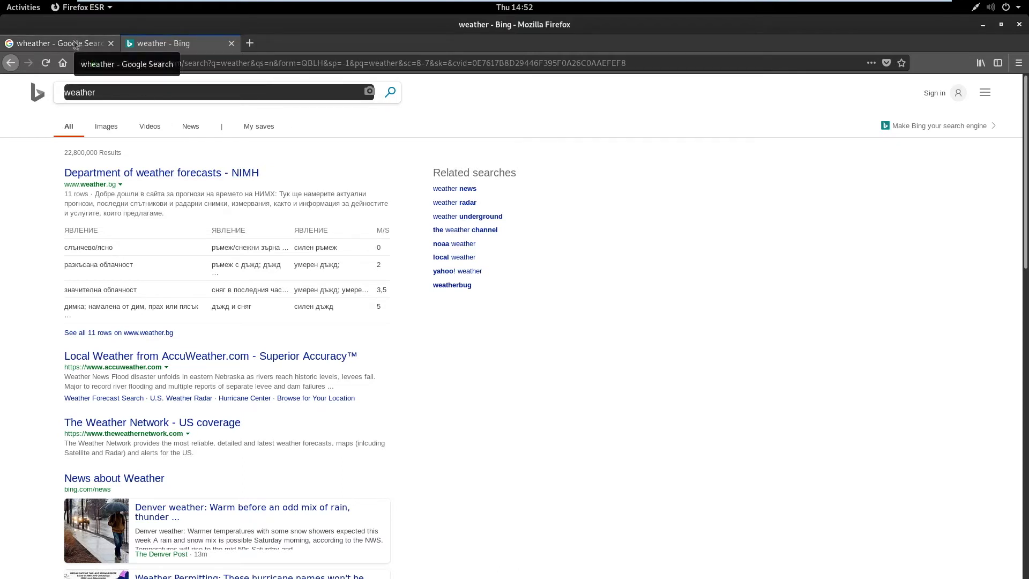
Step: Open DuckDuckGo in a new tab, search it for "weather" and look through the forecast cards and listed sites
{"action": "left_click", "coordinate": [250, 43]}
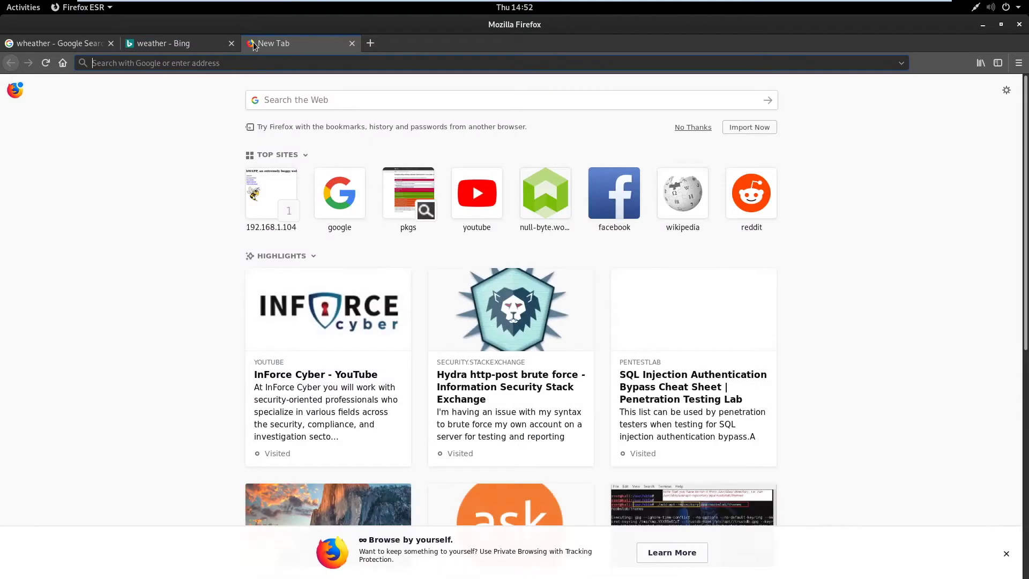
{"action": "type", "text": "duckdu"}
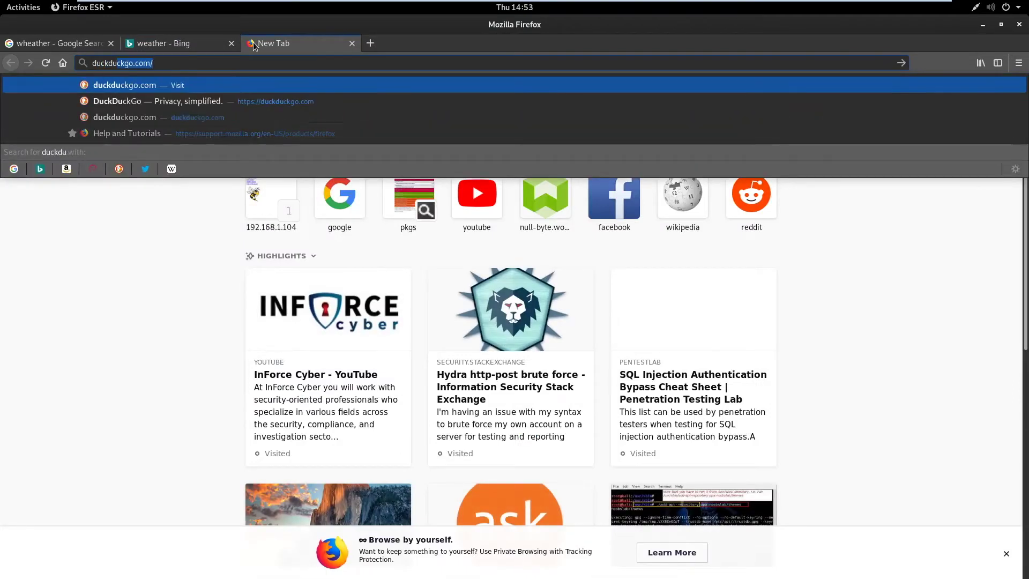
{"action": "type", "text": "ckgo"}
{"action": "key", "text": "Return"}
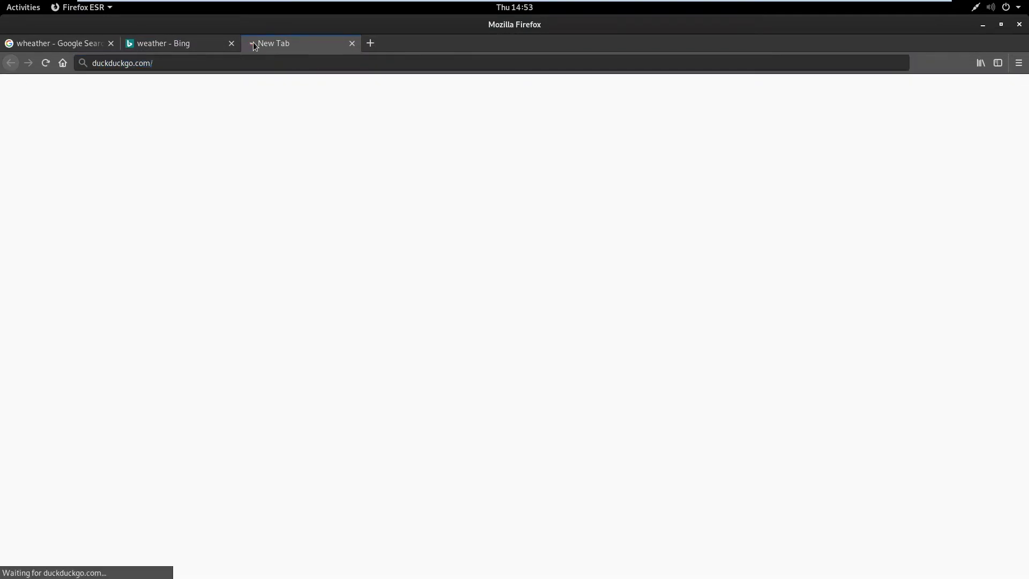
{"action": "type", "text": "weather"}
{"action": "key", "text": "Return"}
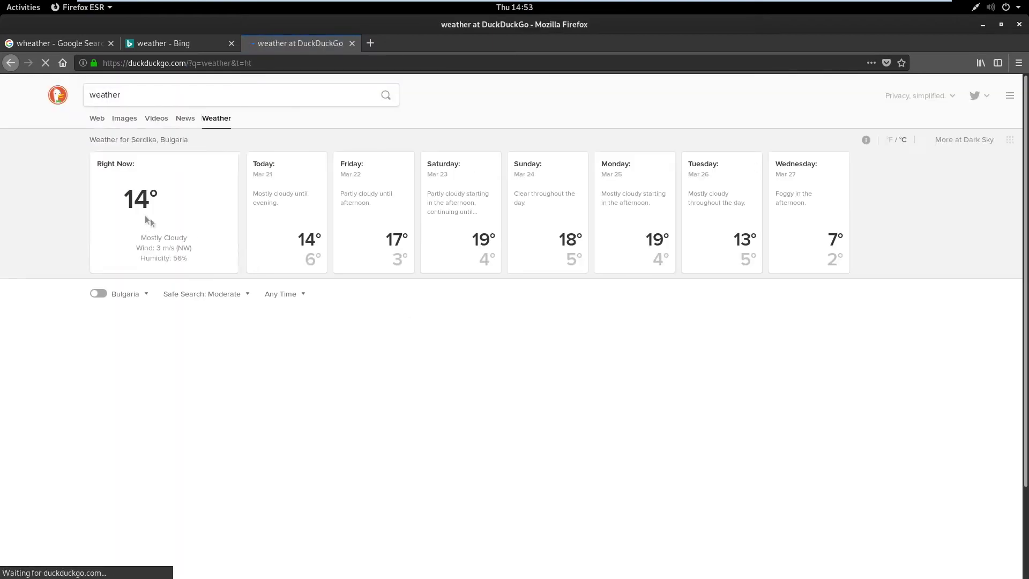
{"action": "scroll", "coordinate": [155, 345], "scroll_direction": "down", "scroll_amount": 1}
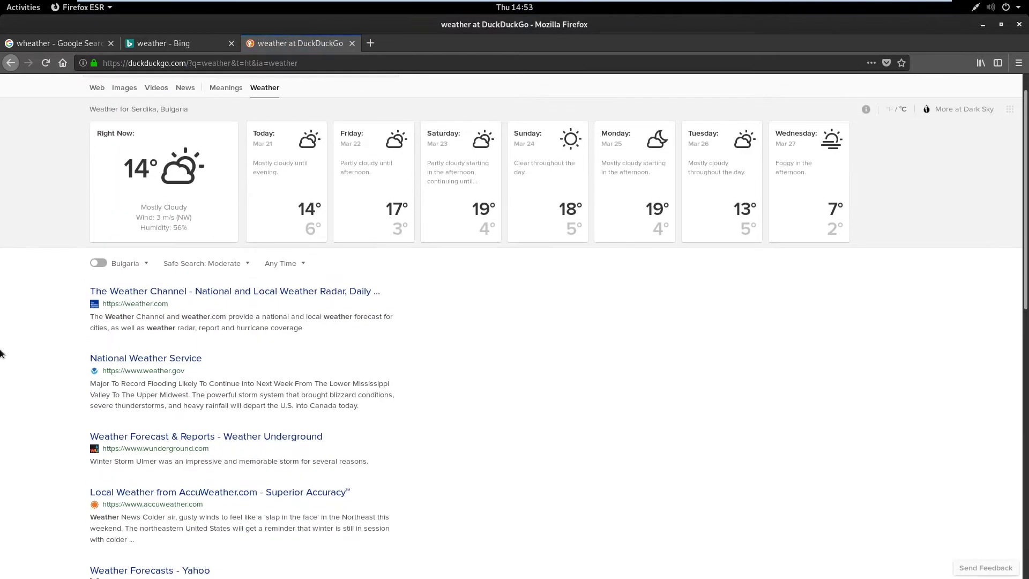
{"action": "scroll", "coordinate": [157, 363], "scroll_direction": "down", "scroll_amount": 8}
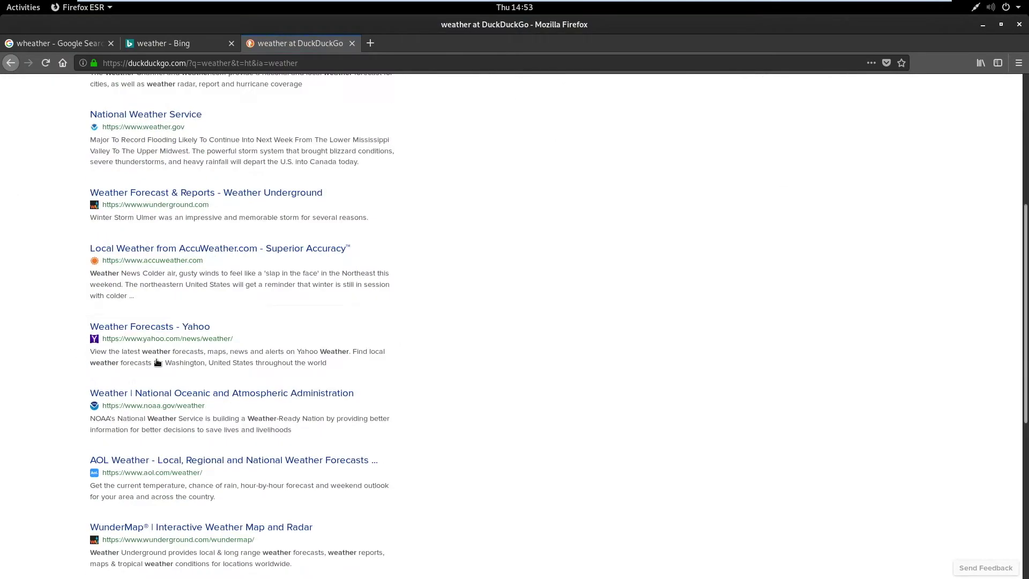
{"action": "scroll", "coordinate": [156, 360], "scroll_direction": "up", "scroll_amount": 9}
Step: Return to the Google weather results, browse result pages 2 and 3, and go back to page 1
{"action": "left_click", "coordinate": [36, 49]}
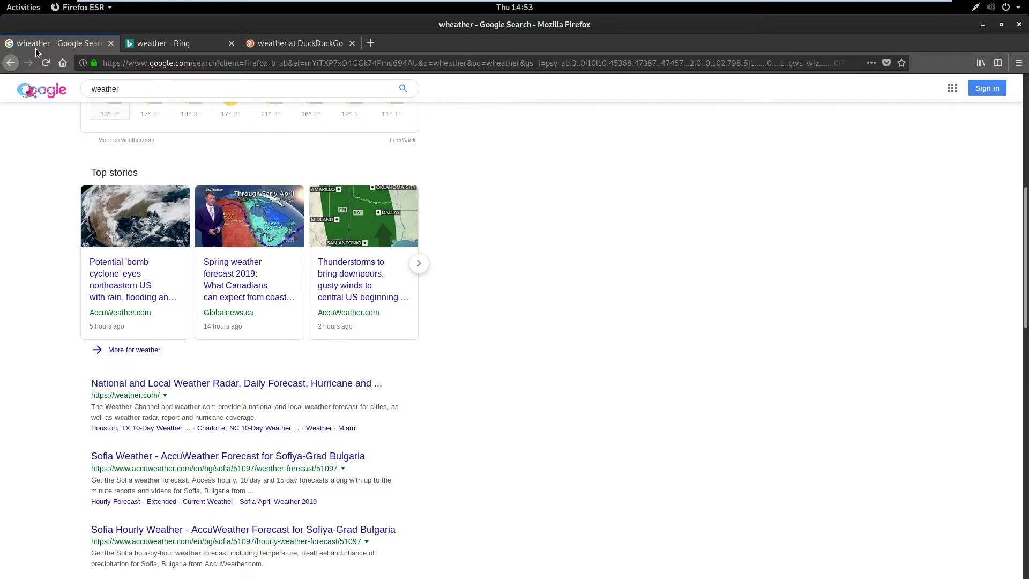
{"action": "scroll", "coordinate": [80, 291], "scroll_direction": "down", "scroll_amount": 10}
{"action": "scroll", "coordinate": [114, 455], "scroll_direction": "down", "scroll_amount": 6}
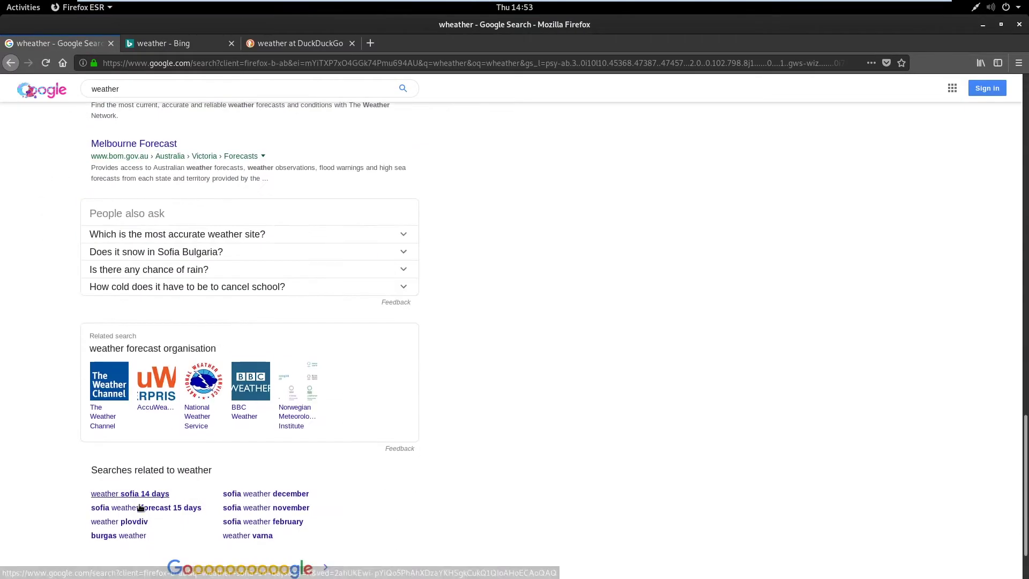
{"action": "left_click", "coordinate": [204, 504]}
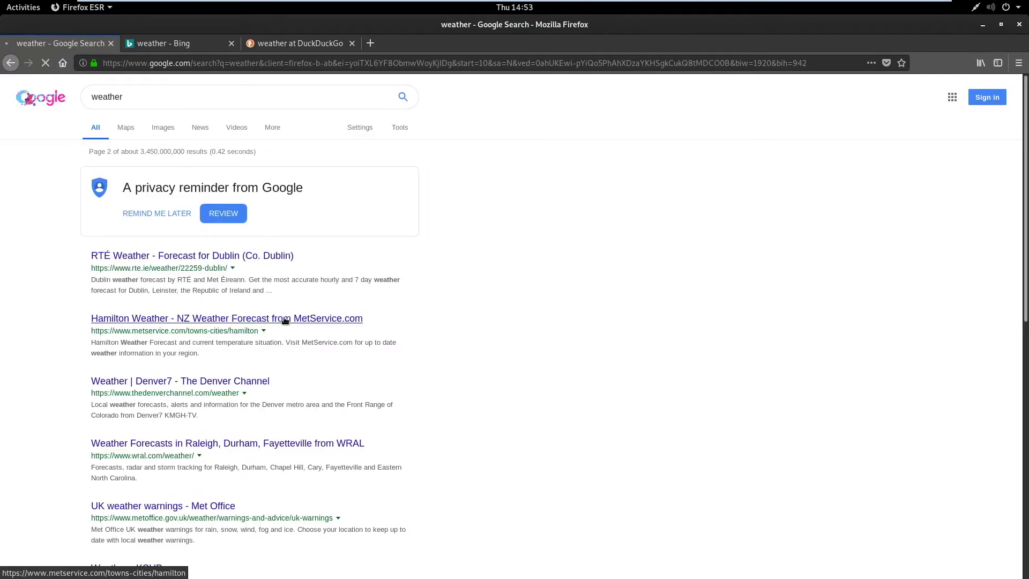
{"action": "scroll", "coordinate": [280, 321], "scroll_direction": "down", "scroll_amount": 10}
{"action": "scroll", "coordinate": [277, 331], "scroll_direction": "down", "scroll_amount": 1}
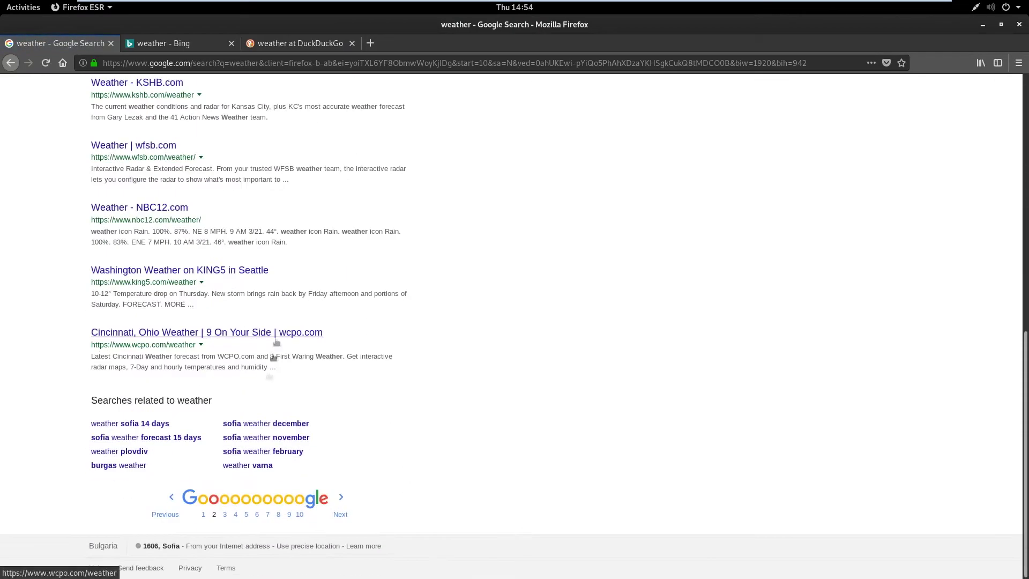
{"action": "left_click", "coordinate": [226, 507]}
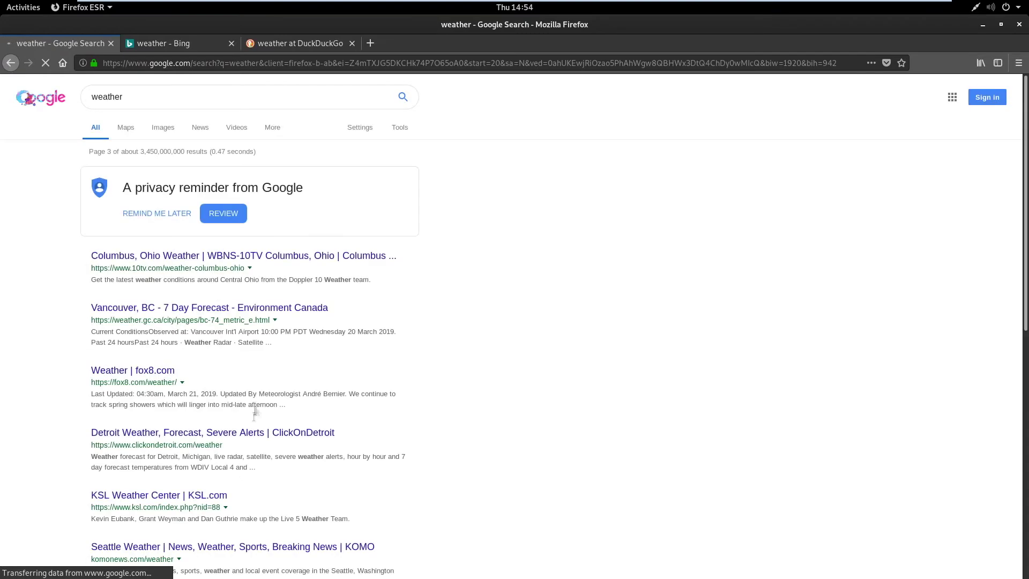
{"action": "scroll", "coordinate": [255, 396], "scroll_direction": "down", "scroll_amount": 6}
{"action": "scroll", "coordinate": [258, 397], "scroll_direction": "down", "scroll_amount": 3}
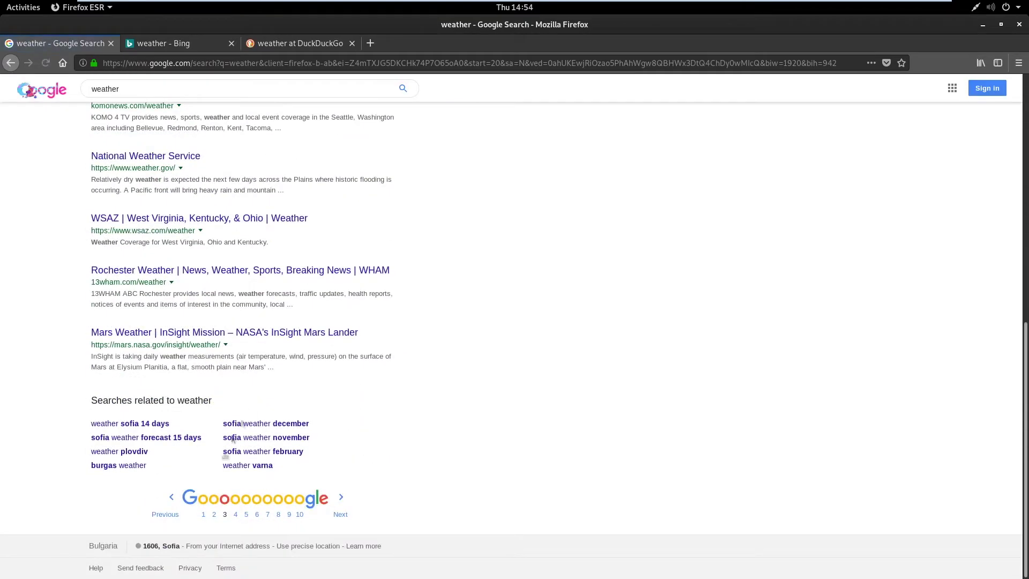
{"action": "left_click", "coordinate": [204, 512]}
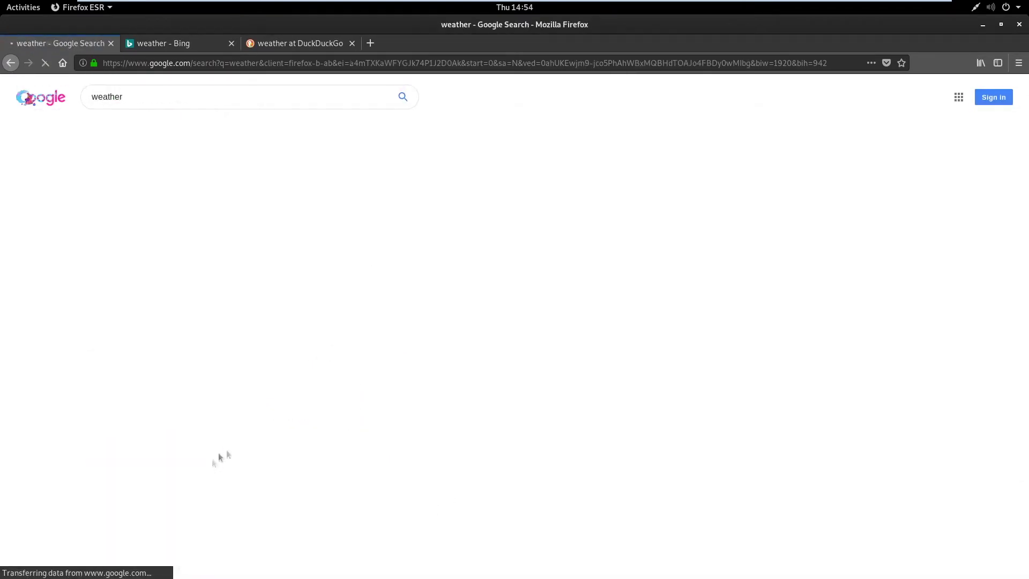
{"action": "scroll", "coordinate": [247, 250], "scroll_direction": "down", "scroll_amount": 1}
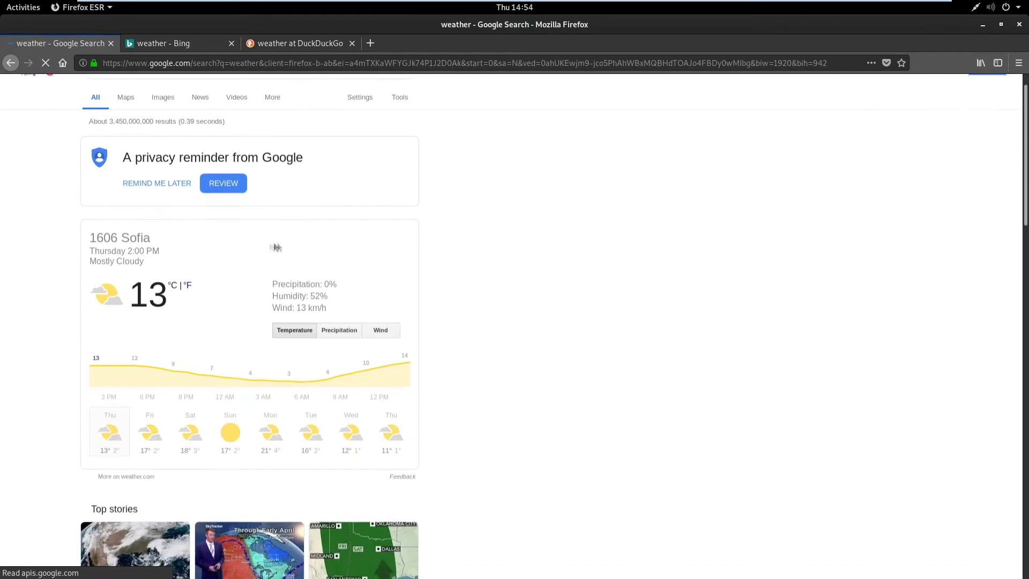
{"action": "scroll", "coordinate": [269, 383], "scroll_direction": "up", "scroll_amount": 1}
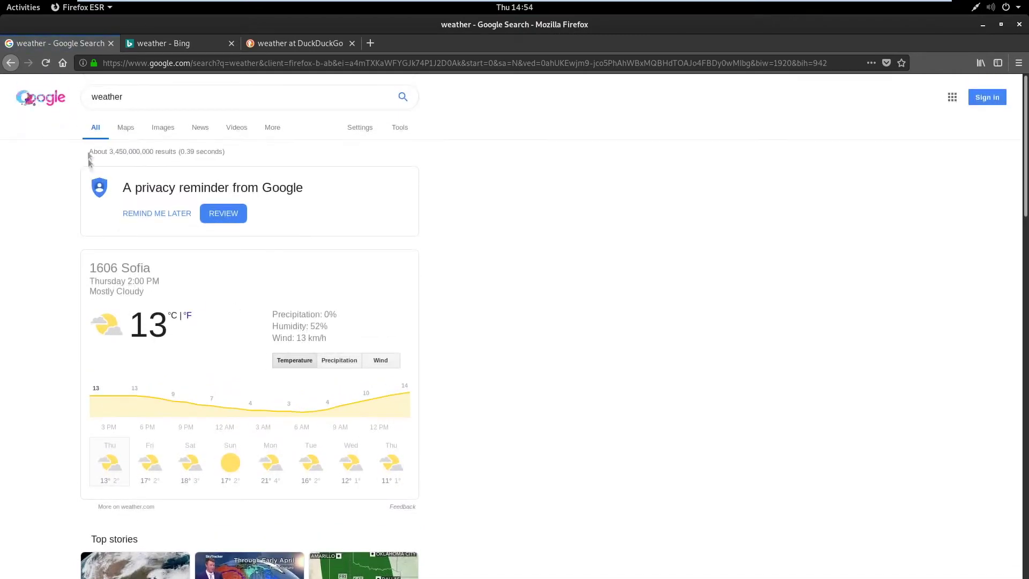
{"action": "left_click_drag", "start_coordinate": [122, 97], "coordinate": [88, 96]}
{"action": "left_click", "coordinate": [127, 96]}
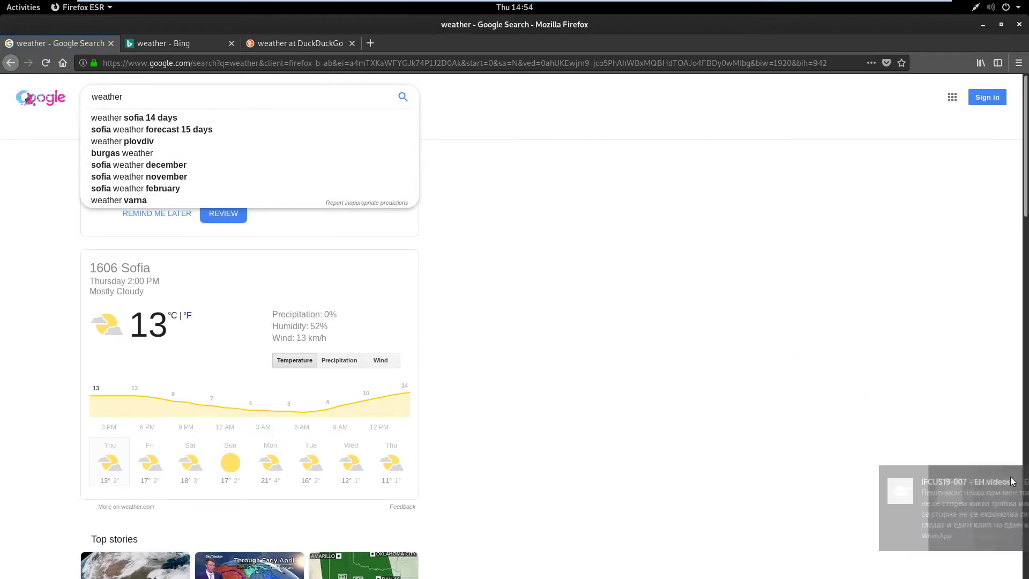
{"action": "key", "text": "Escape"}
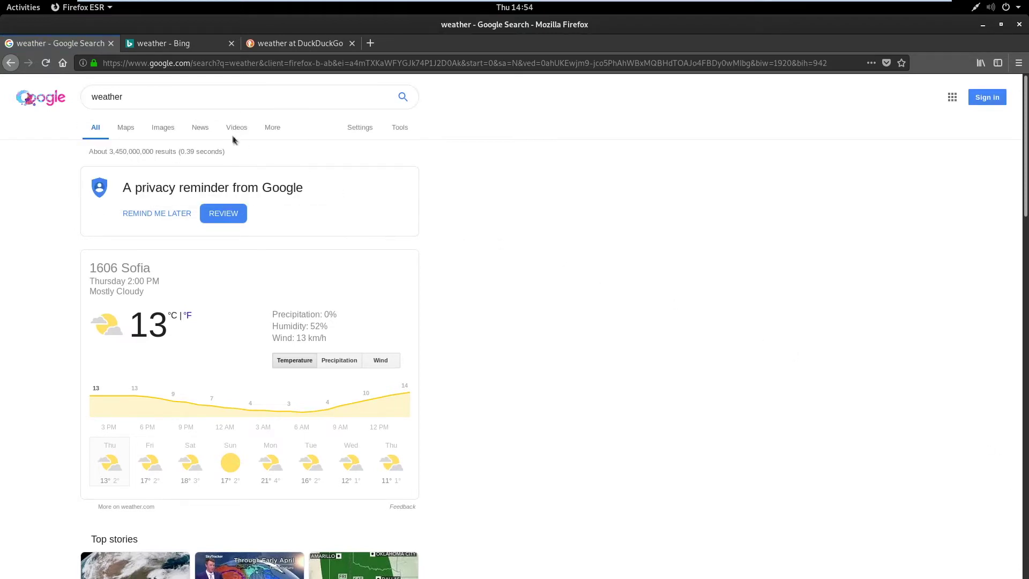
{"action": "left_click", "coordinate": [174, 96]}
{"action": "key", "text": "Escape"}
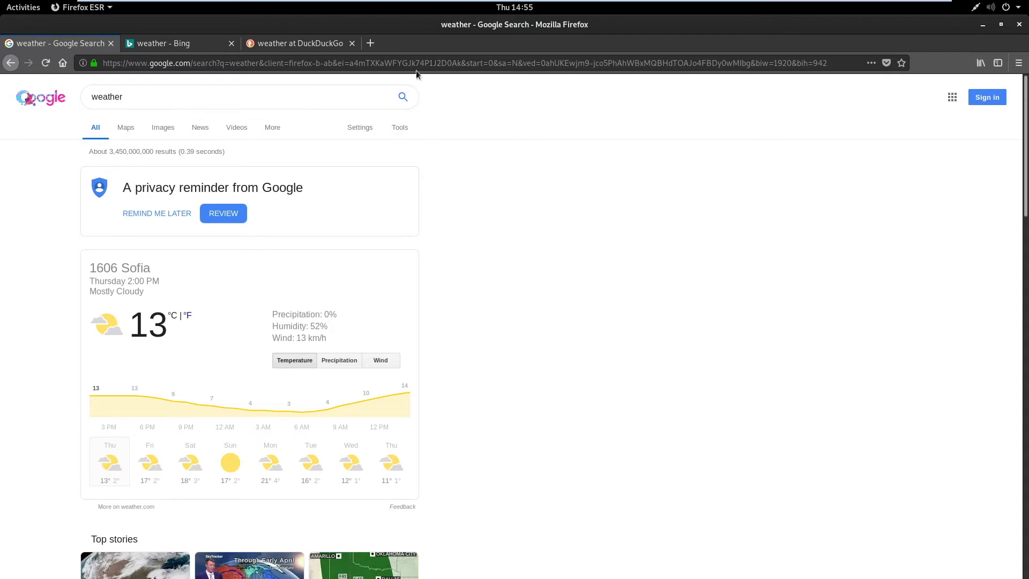
Step: Open 192.168.1.104 in a new tab, go to bWAPP and log in with the prefilled credentials at low security level
{"action": "left_click", "coordinate": [370, 43]}
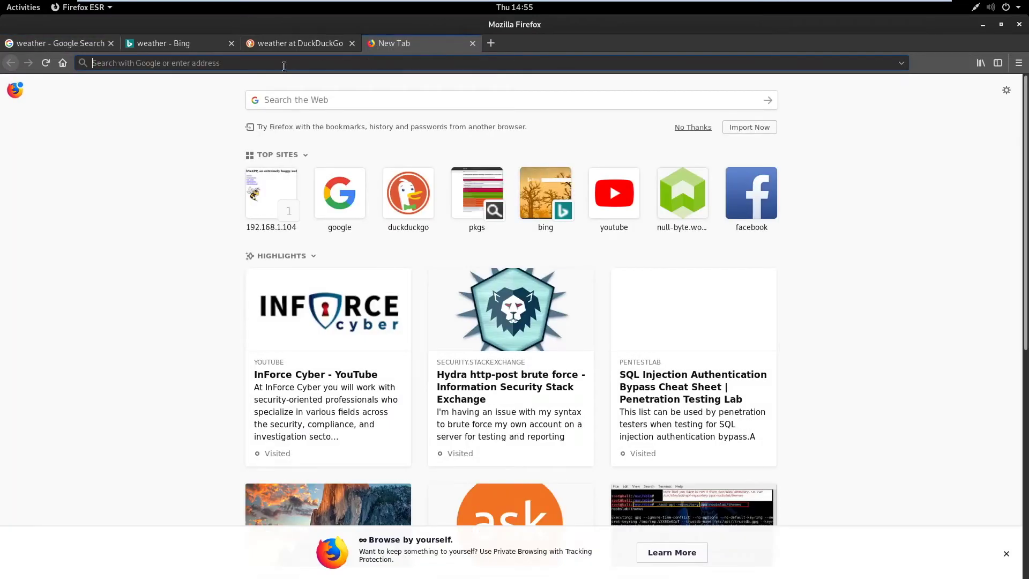
{"action": "type", "text": "192.168.1.104/"}
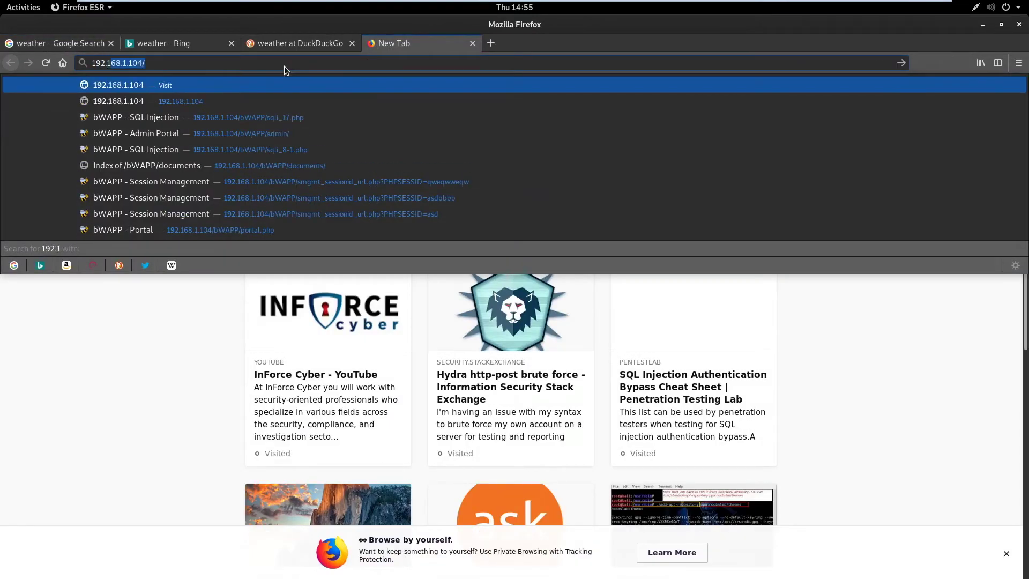
{"action": "key", "text": "Return"}
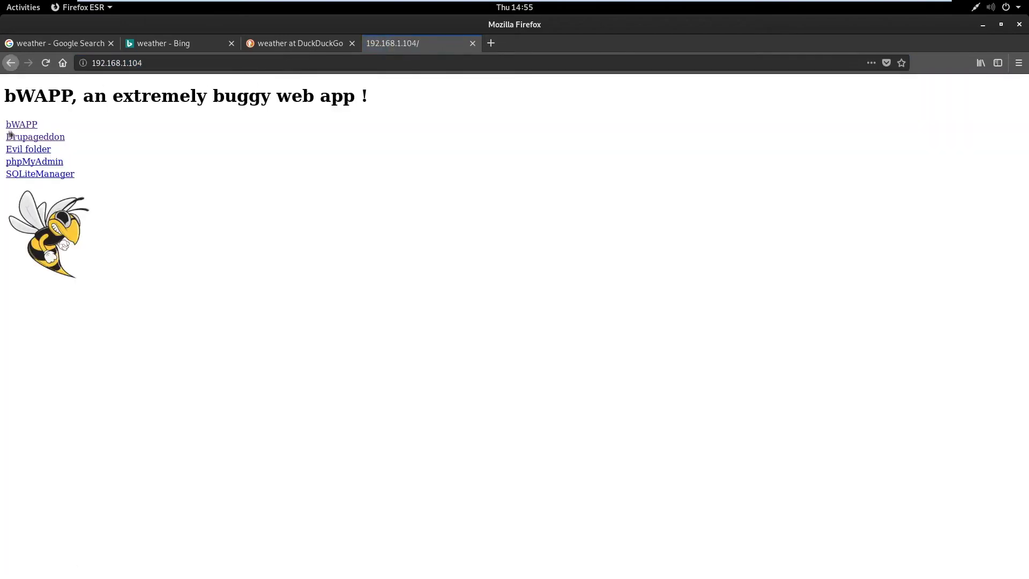
{"action": "left_click", "coordinate": [17, 128]}
{"action": "left_click", "coordinate": [75, 400]}
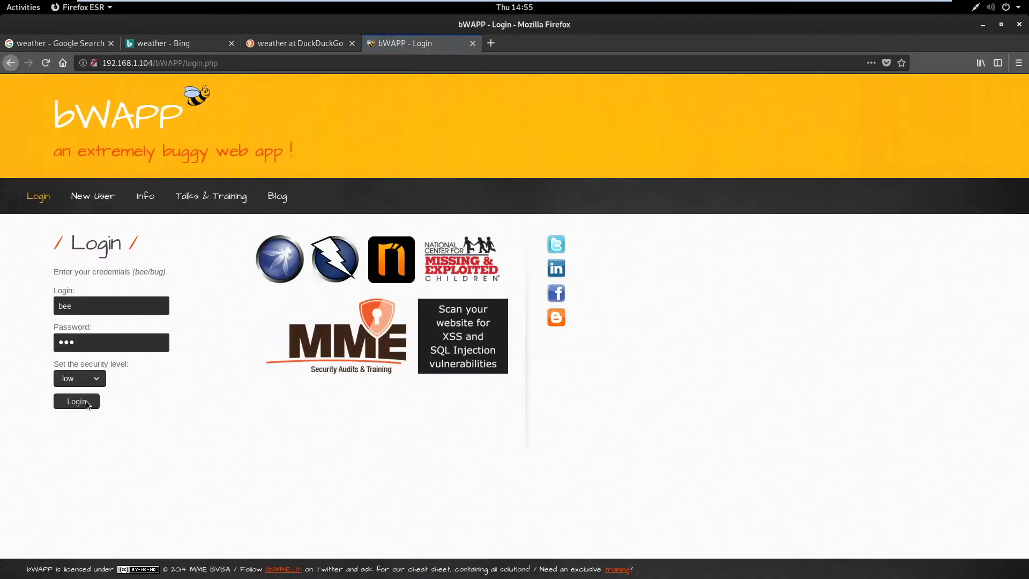
Step: Choose the Robots File bug in the bWAPP portal, open it and highlight the wildcard user agent
{"action": "left_click", "coordinate": [836, 108]}
{"action": "scroll", "coordinate": [809, 163], "scroll_direction": "down", "scroll_amount": 3}
{"action": "scroll", "coordinate": [807, 202], "scroll_direction": "down", "scroll_amount": 15}
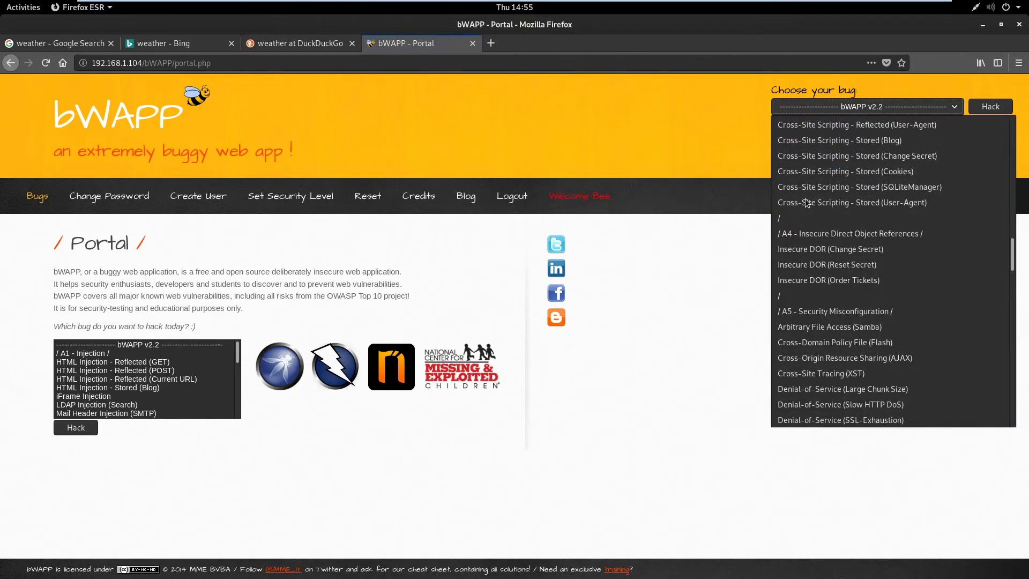
{"action": "scroll", "coordinate": [804, 209], "scroll_direction": "down", "scroll_amount": 5}
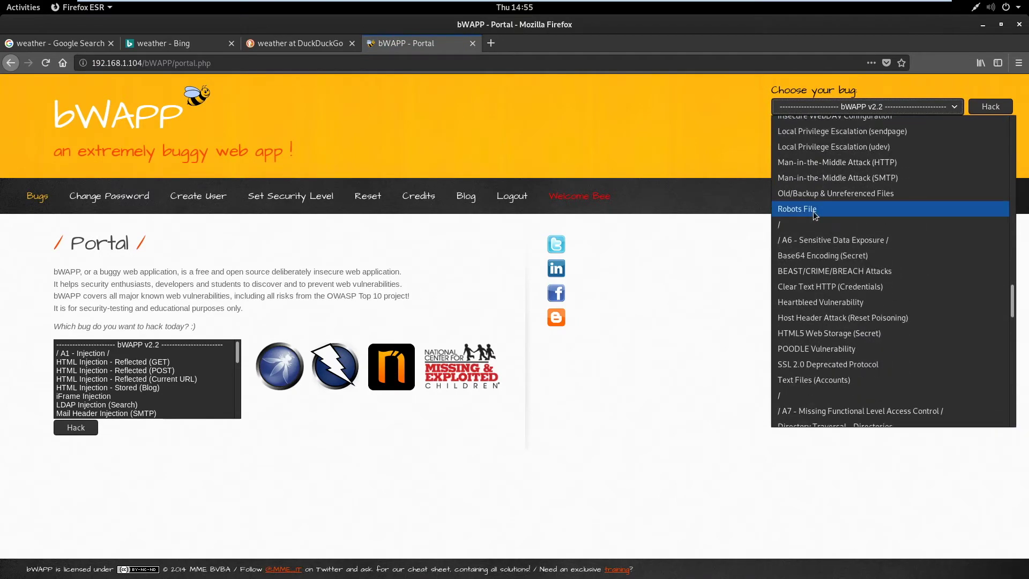
{"action": "left_click", "coordinate": [812, 211]}
{"action": "left_click", "coordinate": [978, 111]}
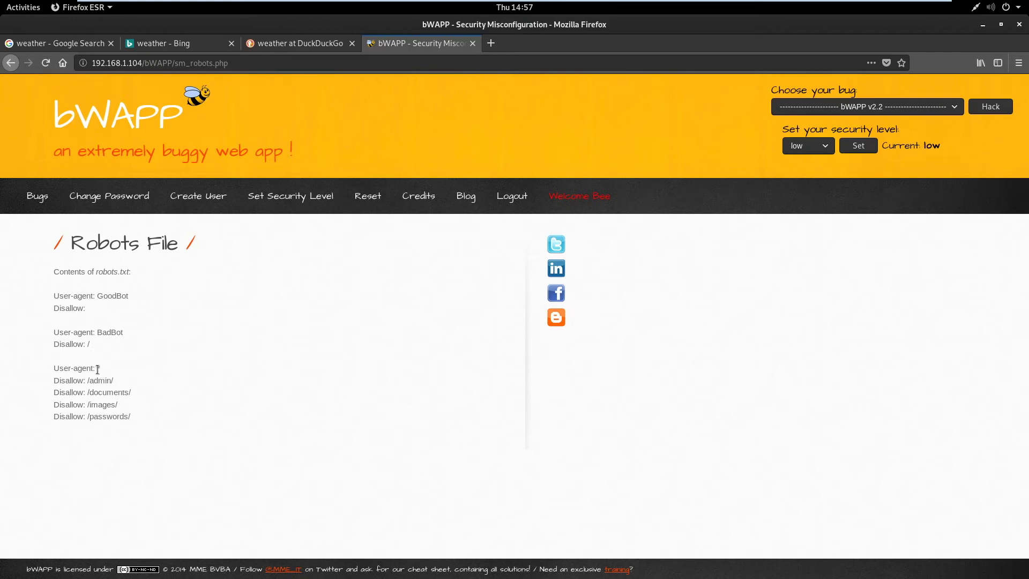
{"action": "double_click", "coordinate": [99, 368]}
{"action": "left_click", "coordinate": [489, 43]}
{"action": "type", "text": "www.google.com"}
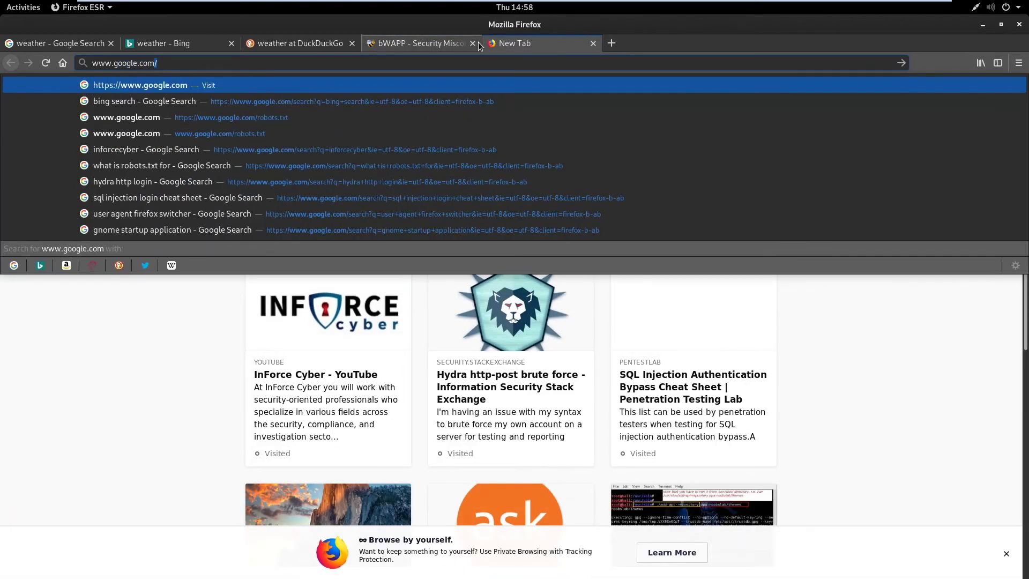
{"action": "type", "text": "/robots.txt"}
{"action": "key", "text": "Return"}
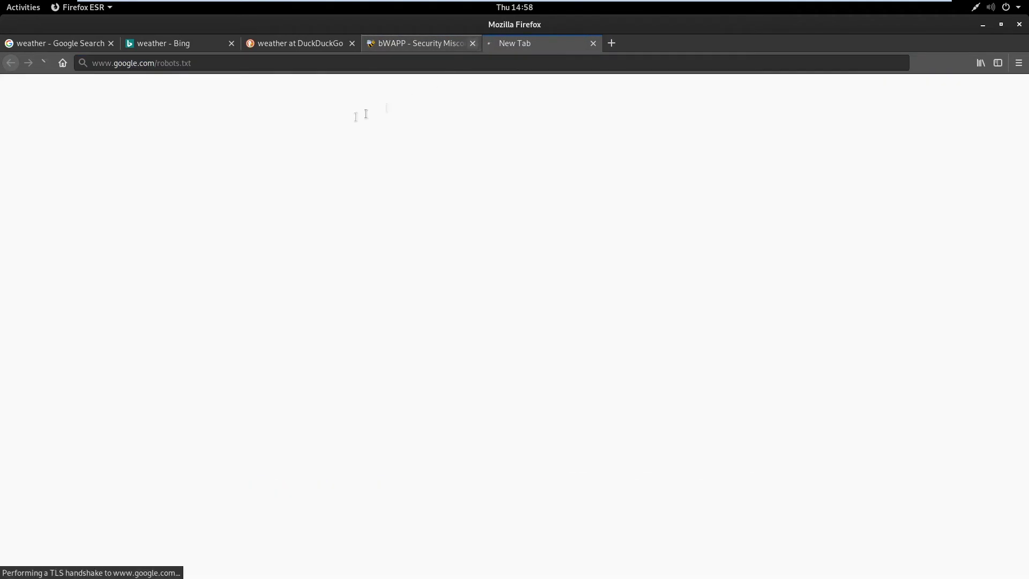
{"action": "scroll", "coordinate": [168, 197], "scroll_direction": "down", "scroll_amount": 15}
{"action": "scroll", "coordinate": [182, 272], "scroll_direction": "down", "scroll_amount": 15}
{"action": "scroll", "coordinate": [46, 401], "scroll_direction": "up", "scroll_amount": 15}
{"action": "scroll", "coordinate": [33, 356], "scroll_direction": "up", "scroll_amount": 3}
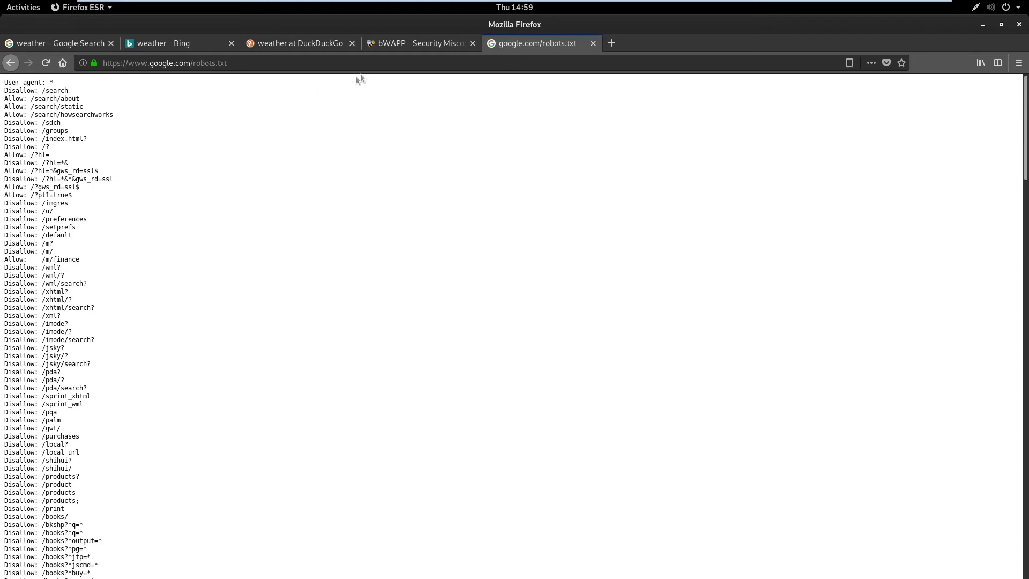
Step: Return to the bWAPP Robots File page and examine the disallowed directories under the wildcard user agent
{"action": "left_click", "coordinate": [396, 45]}
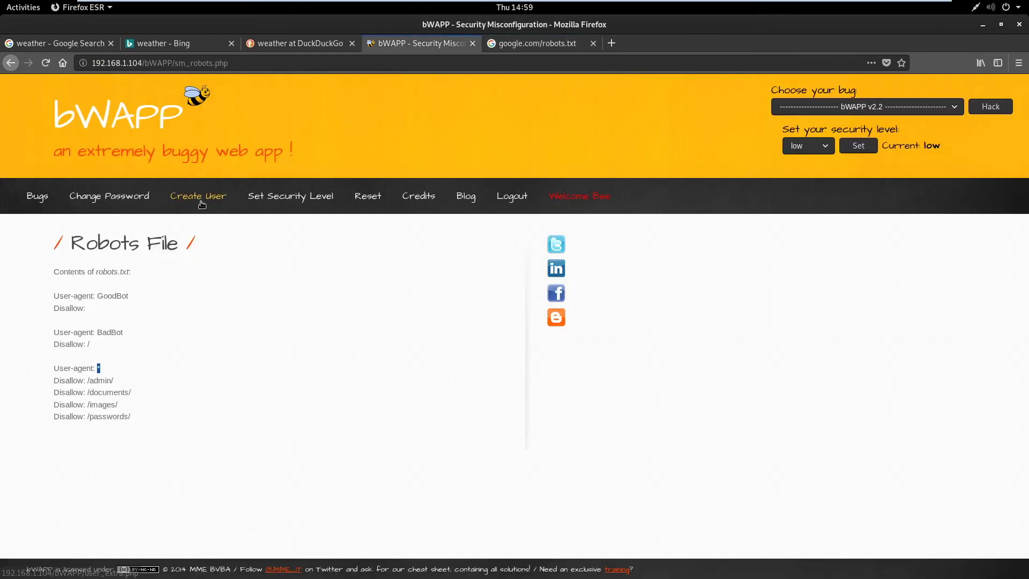
{"action": "left_click", "coordinate": [143, 361]}
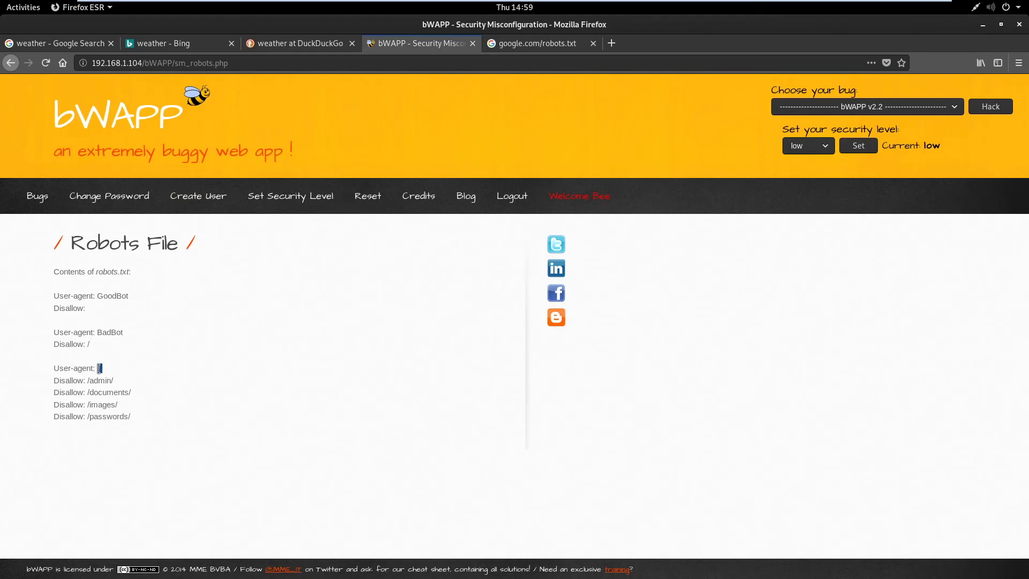
{"action": "left_click_drag", "start_coordinate": [115, 381], "coordinate": [86, 417]}
{"action": "left_click", "coordinate": [130, 442]}
{"action": "left_click", "coordinate": [232, 64]}
{"action": "left_click", "coordinate": [231, 64]}
{"action": "key", "text": "ctrl+a"}
{"action": "key", "text": "ctrl+c"}
{"action": "left_click", "coordinate": [538, 48]}
{"action": "left_click", "coordinate": [493, 63]}
{"action": "left_click", "coordinate": [494, 64]}
{"action": "key", "text": "ctrl+v"}
{"action": "key", "text": "ctrl+a"}
{"action": "key", "text": "ctrl+v"}
{"action": "key", "text": "BackSpace"}
{"action": "key", "text": "BackSpace"}
{"action": "key", "text": "BackSpace"}
{"action": "key", "text": "BackSpace"}
{"action": "key", "text": "BackSpace"}
{"action": "key", "text": "BackSpace"}
{"action": "key", "text": "BackSpace"}
{"action": "key", "text": "BackSpace"}
{"action": "key", "text": "BackSpace"}
{"action": "key", "text": "BackSpace"}
{"action": "key", "text": "BackSpace"}
{"action": "key", "text": "BackSpace"}
{"action": "key", "text": "BackSpace"}
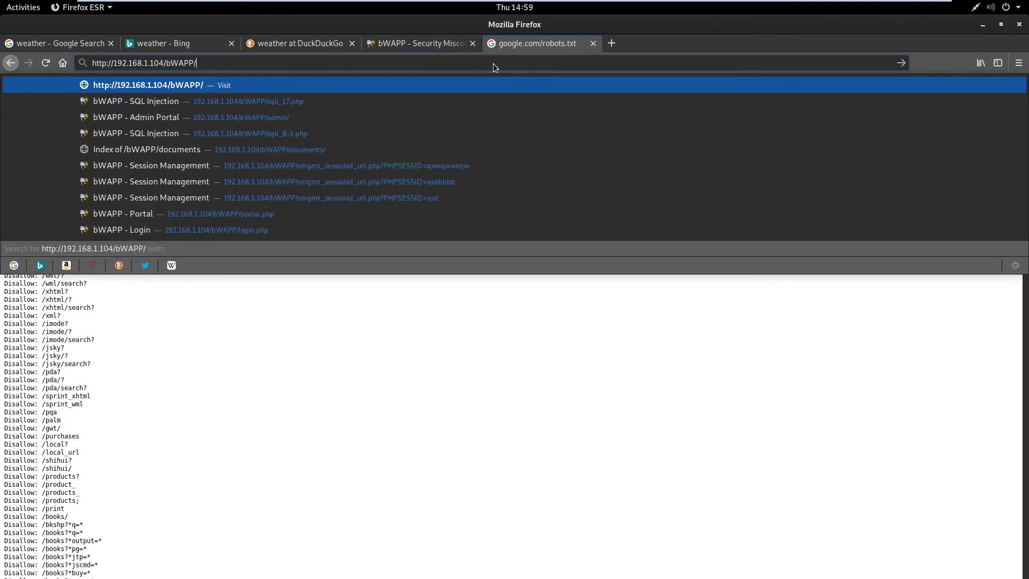
Step: Complete the address with admin/, recheck the disallowed directories on the Robots File page, and load the bWAPP admin page
{"action": "type", "text": "admin/"}
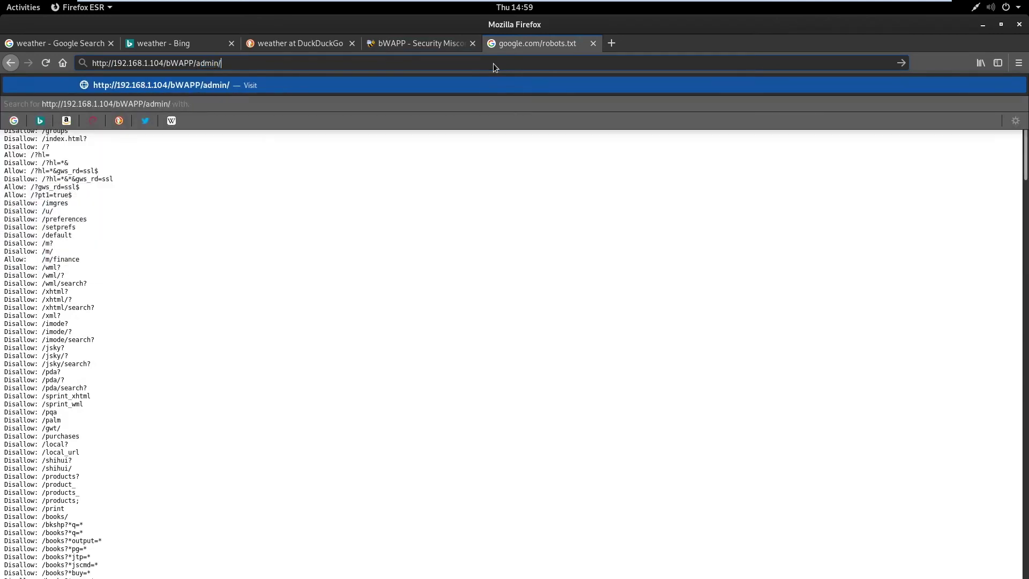
{"action": "left_click", "coordinate": [416, 43]}
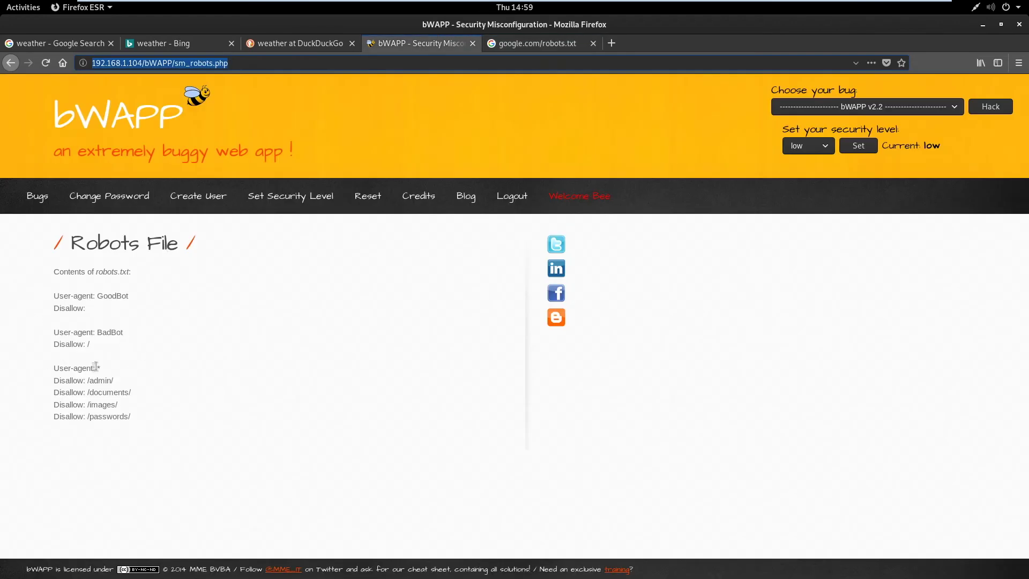
{"action": "left_click", "coordinate": [536, 43]}
{"action": "key", "text": "Return"}
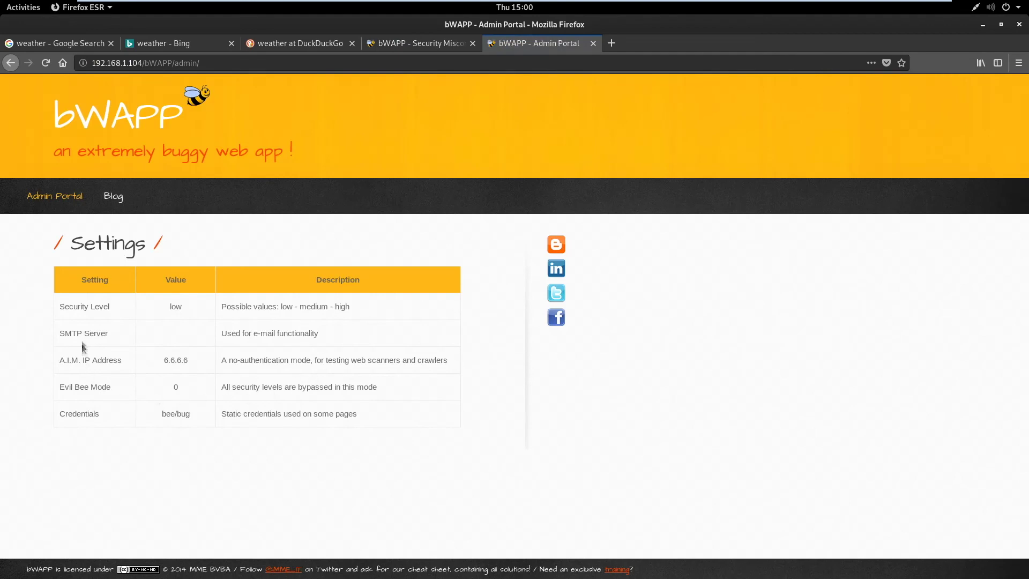
Step: Detach the Admin Portal tab into its own window and open 192.168.1.104/bWAPP/documents/ there
{"action": "left_click", "coordinate": [382, 46]}
{"action": "left_click_drag", "start_coordinate": [561, 45], "coordinate": [198, 63]}
{"action": "left_click", "coordinate": [198, 63]}
{"action": "double_click", "coordinate": [190, 63]}
{"action": "type", "text": "documents"}
{"action": "key", "text": "Return"}
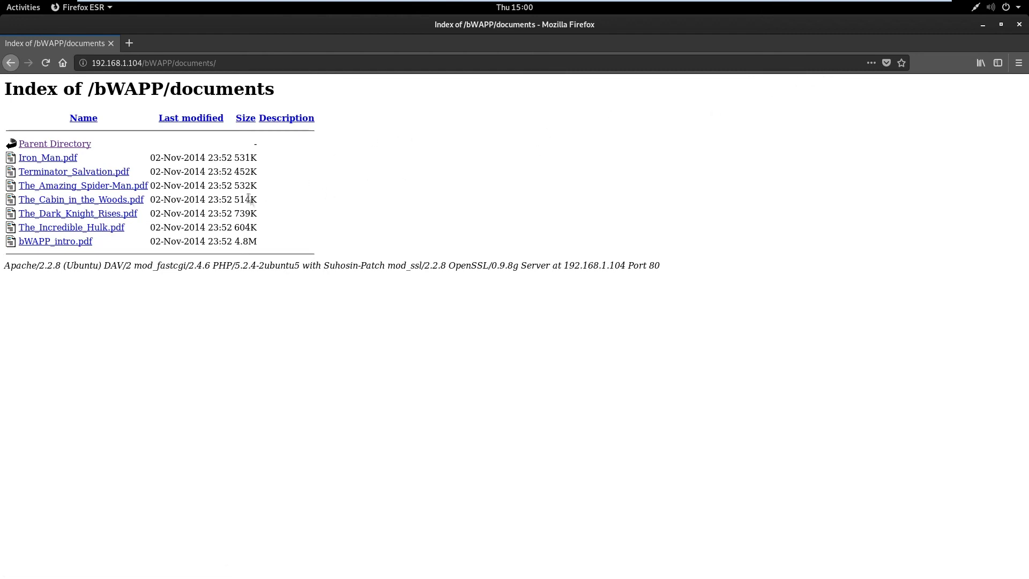
Step: Close the separate documents listing window and return to the bWAPP Robots File page
{"action": "left_click", "coordinate": [1020, 24]}
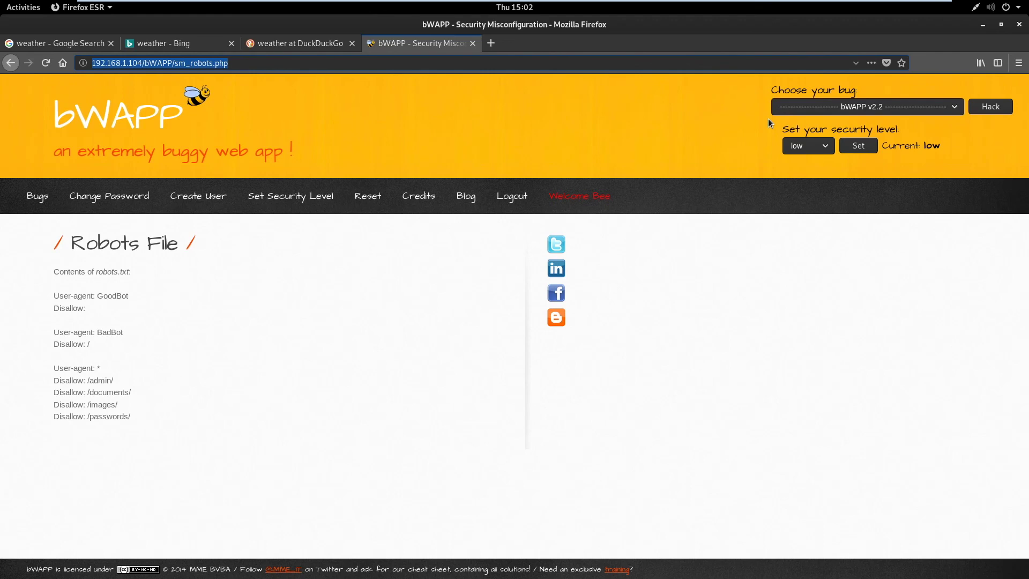
{"action": "left_click", "coordinate": [230, 282]}
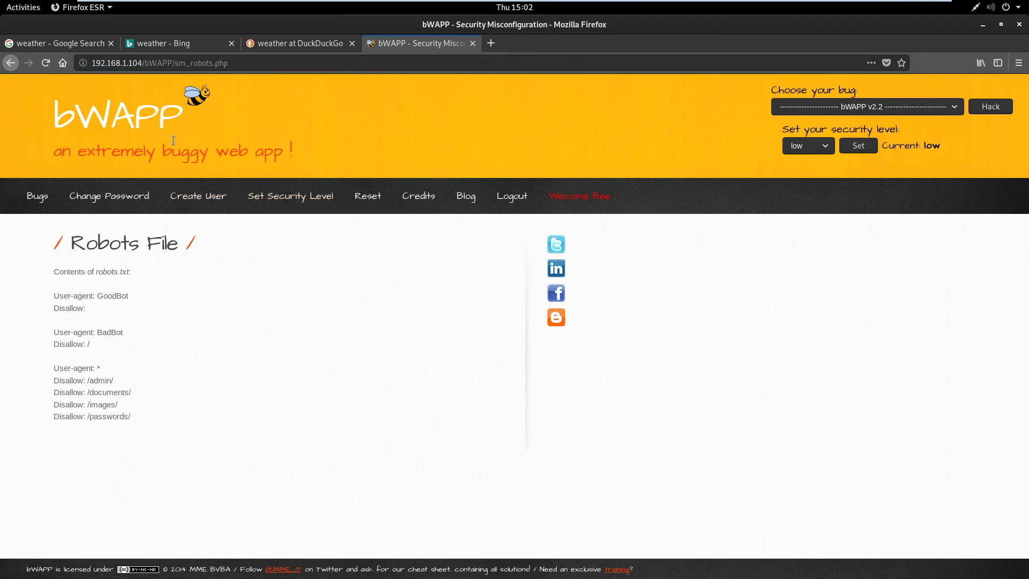